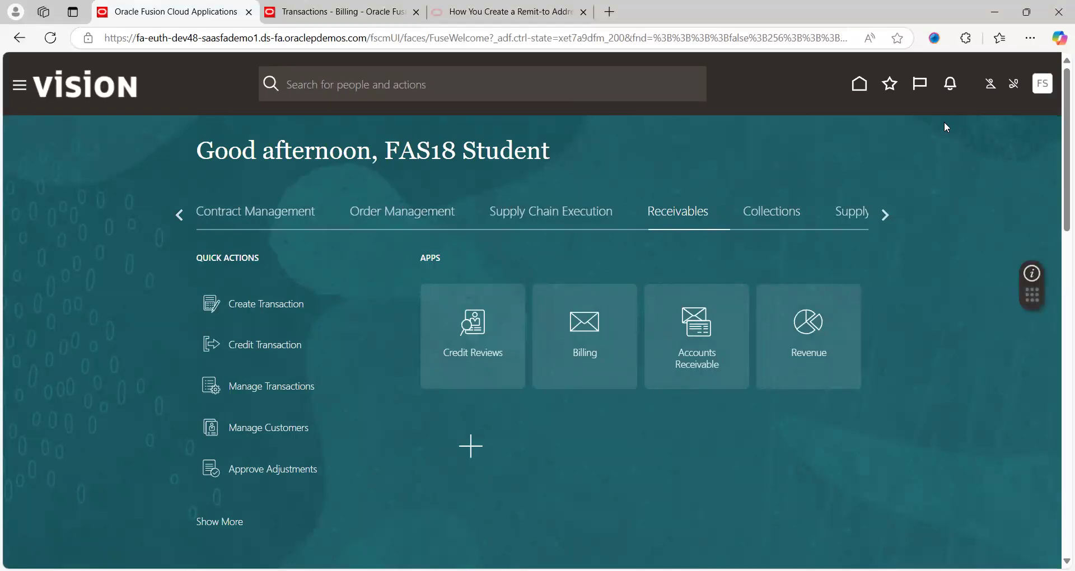
Step: In Setup and Maintenance, open the Manage Remit to Addresses task of the Customer Billing functional area
click(1041, 89)
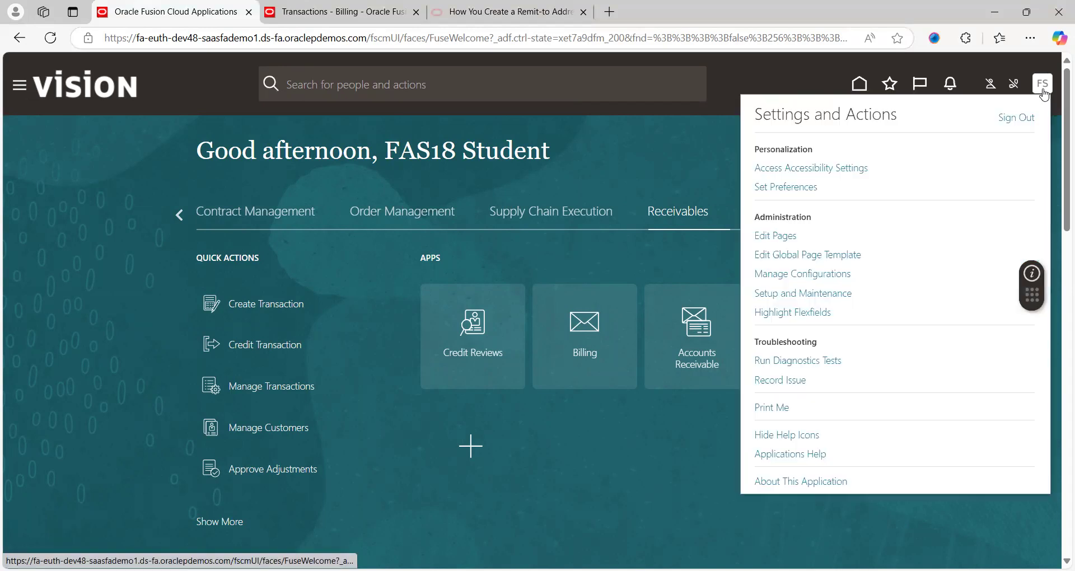
click(813, 293)
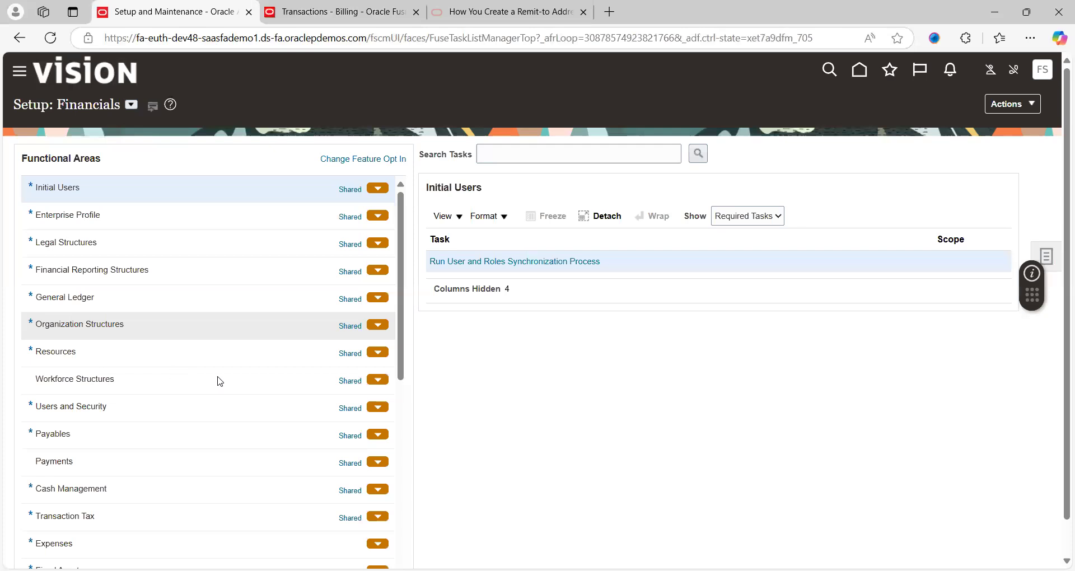
click(401, 487)
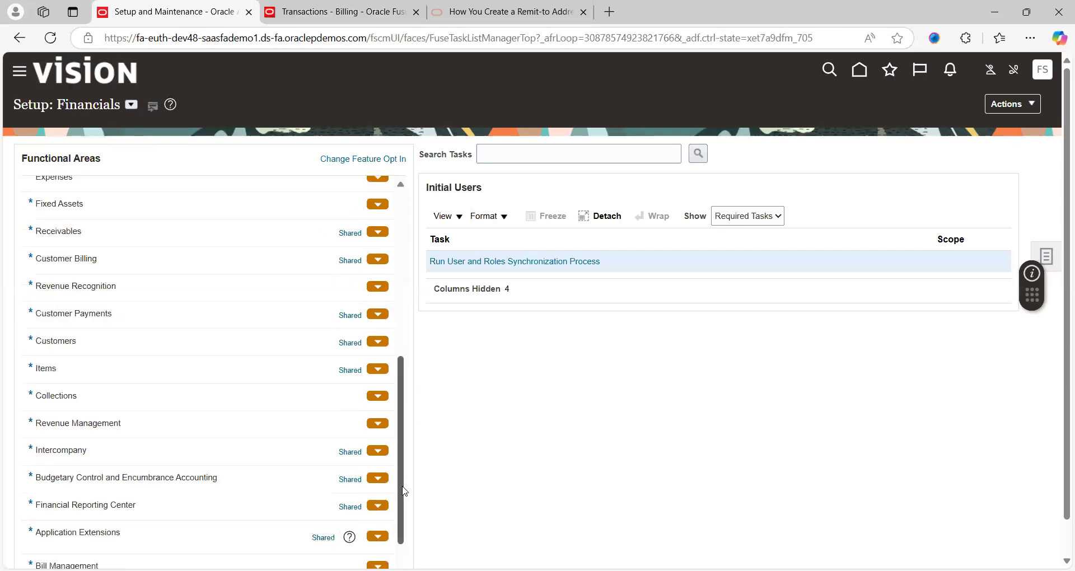
click(116, 260)
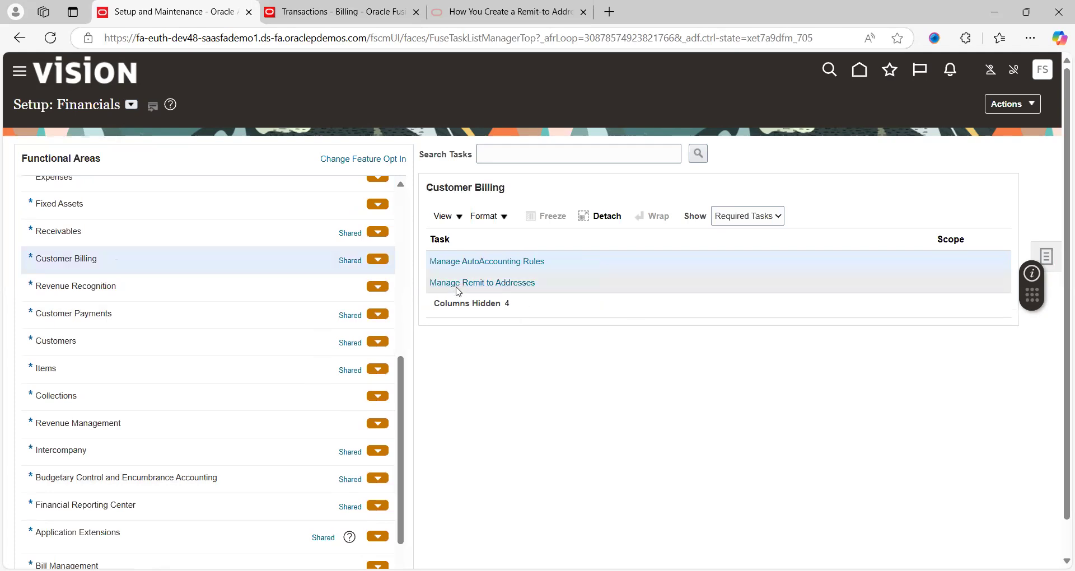
click(493, 283)
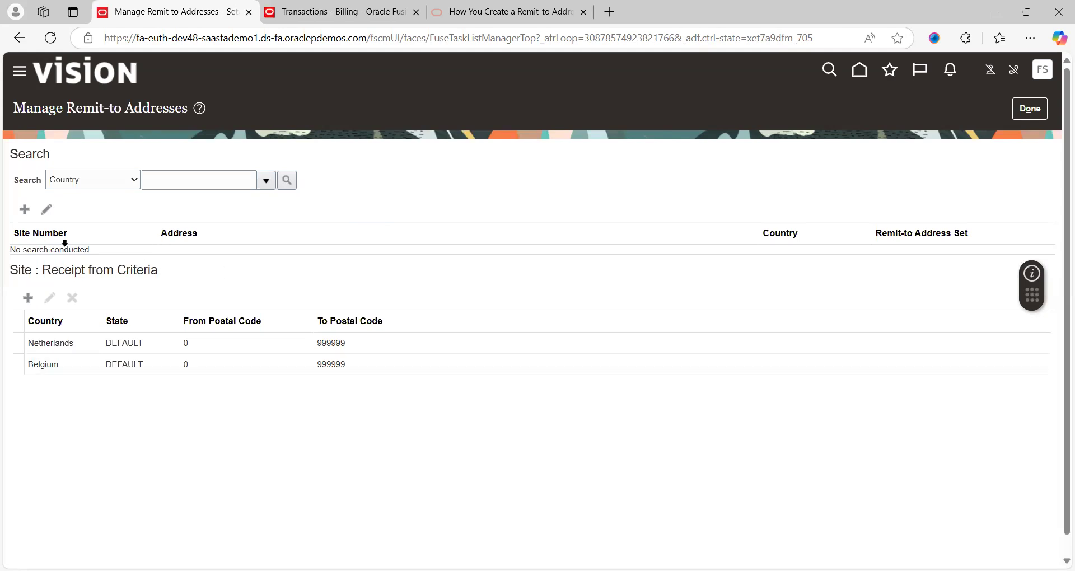
click(268, 185)
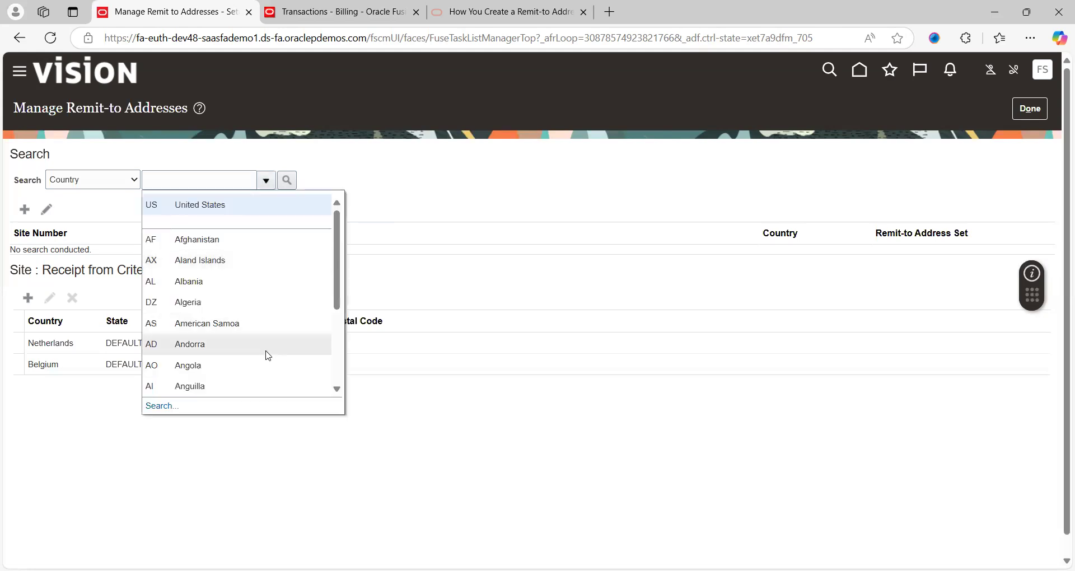
click(170, 406)
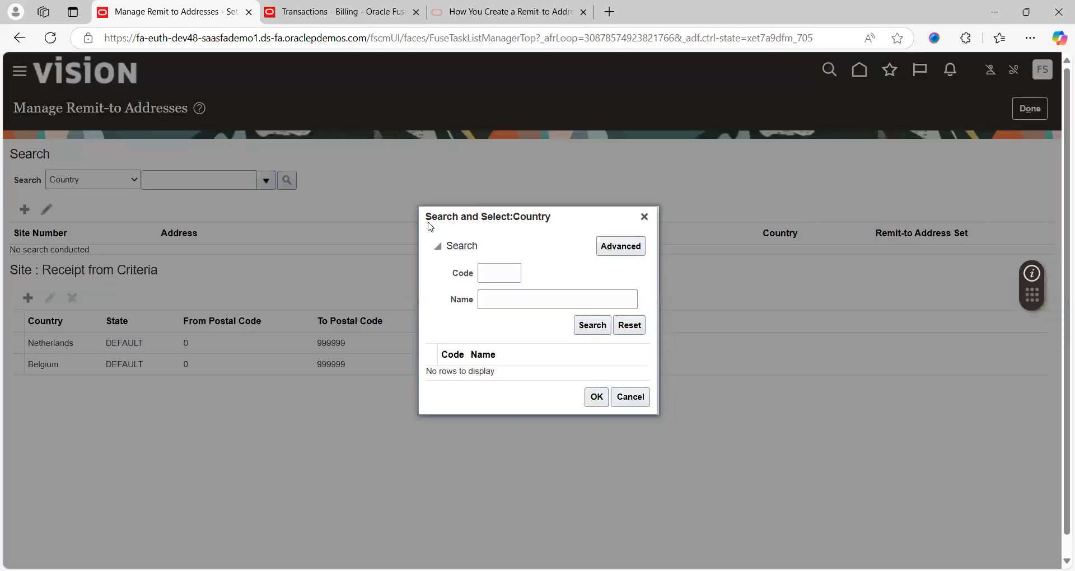
click(489, 273)
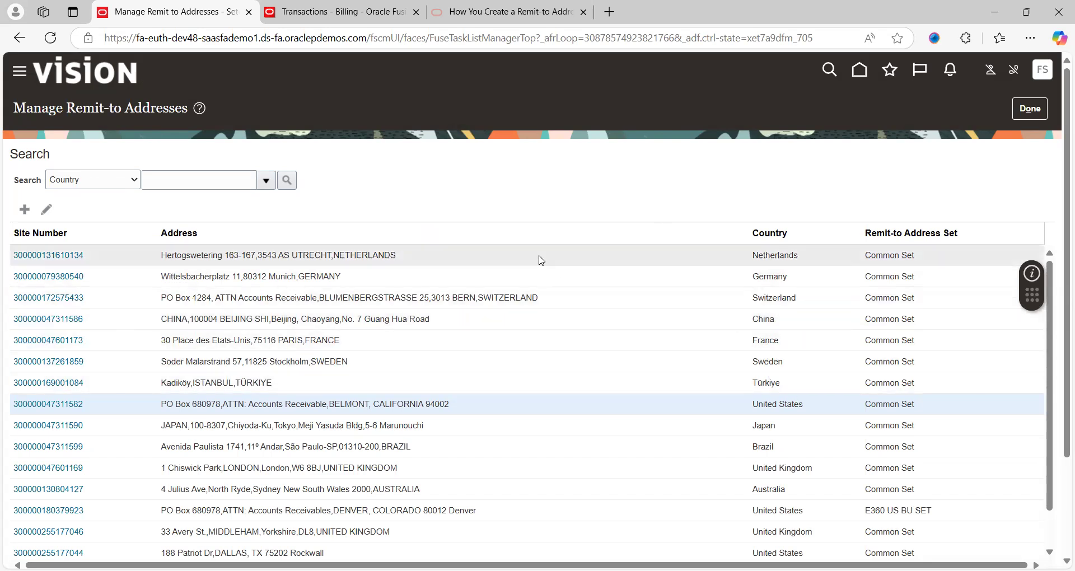
Step: Search the remit-to addresses by country, looking up code US and selecting United States
click(266, 181)
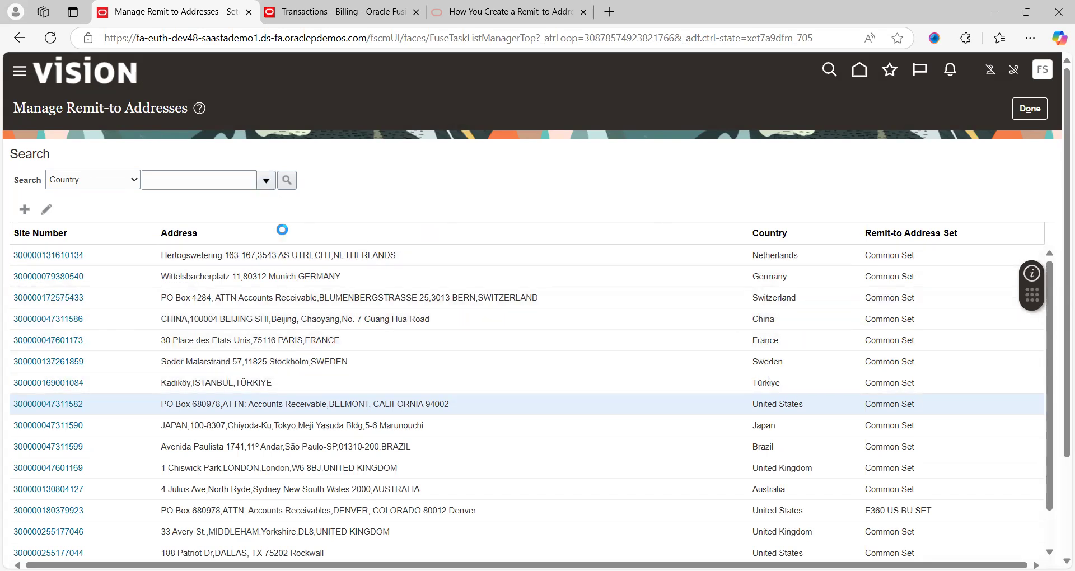
click(168, 406)
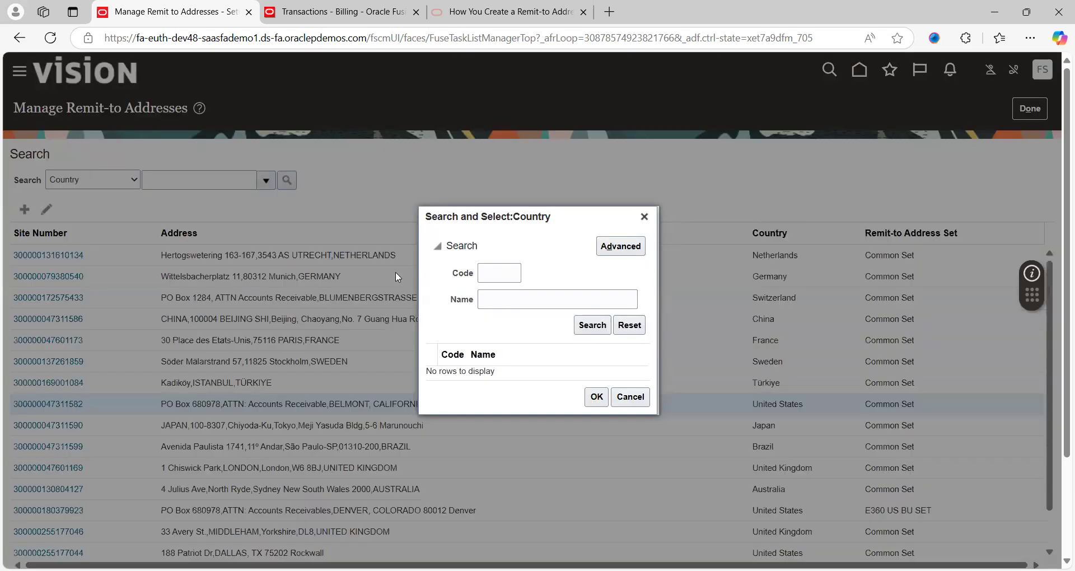
click(491, 269)
text(US)
click(591, 325)
click(446, 371)
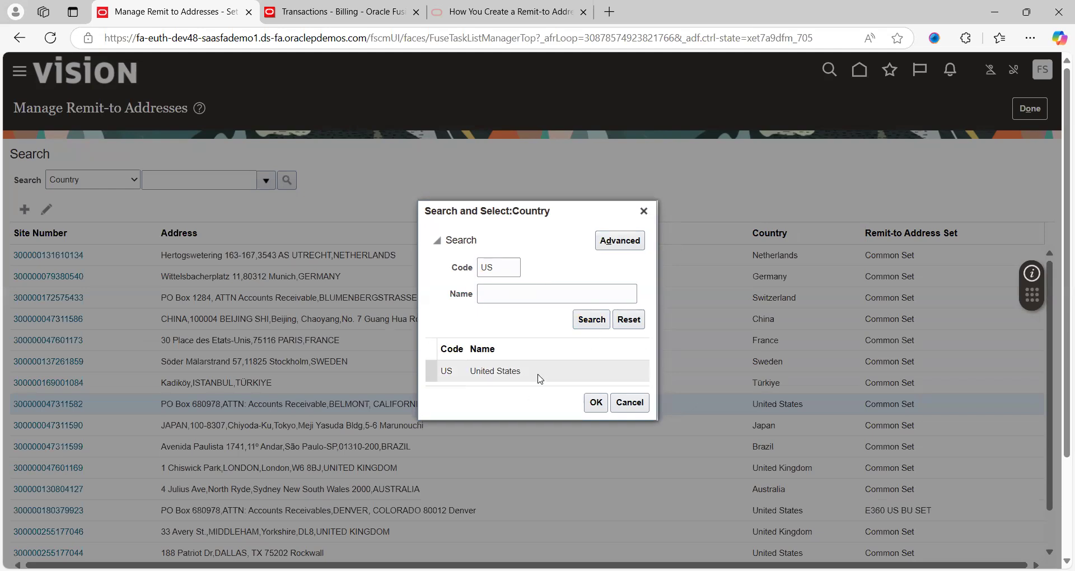
click(595, 403)
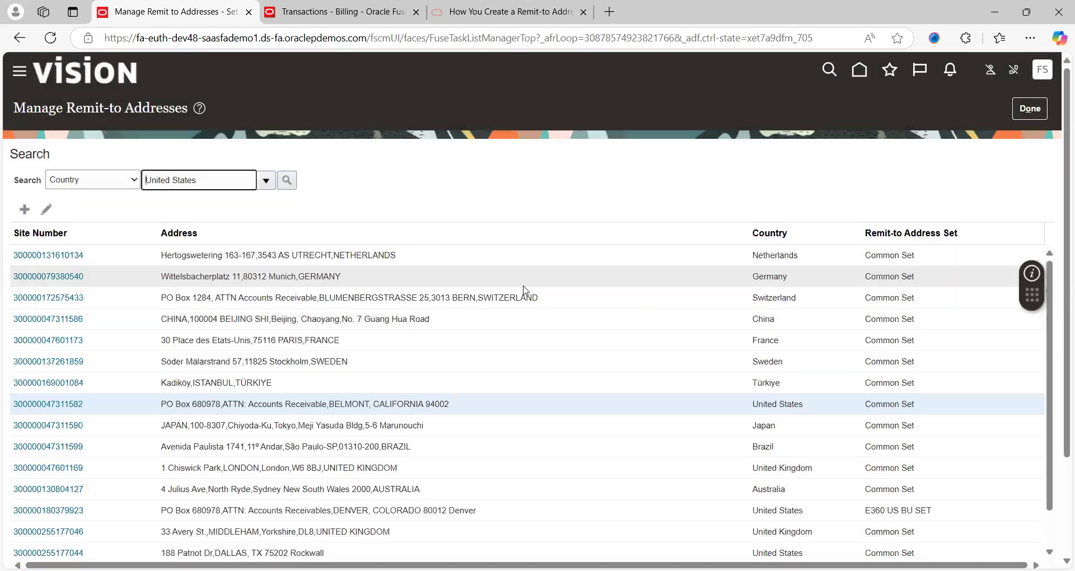
click(287, 180)
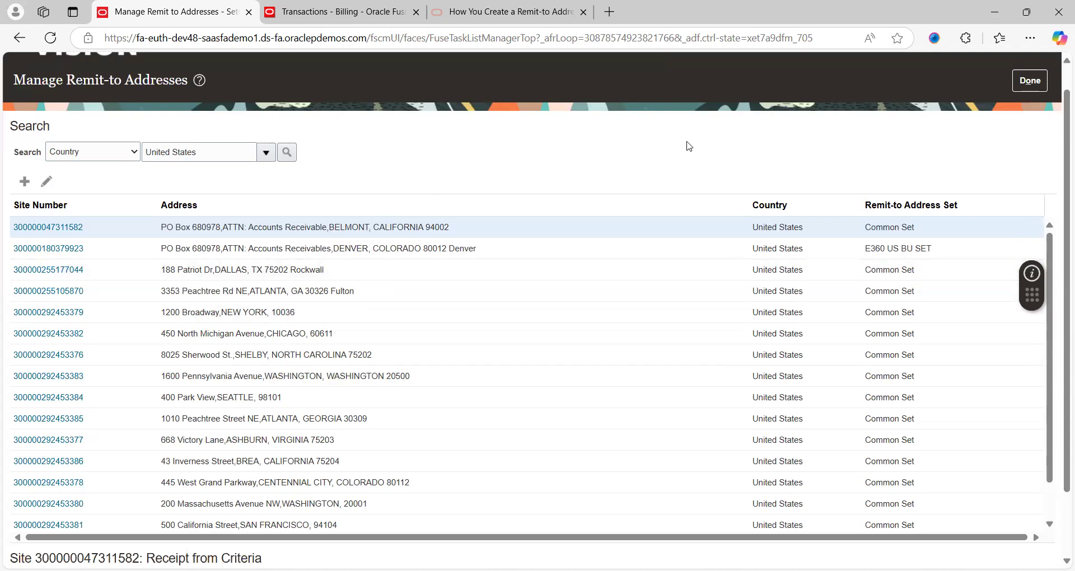
Step: Open the Billing work area in an additional browser tab and go to its Manage Transactions page
right_click(183, 7)
click(261, 90)
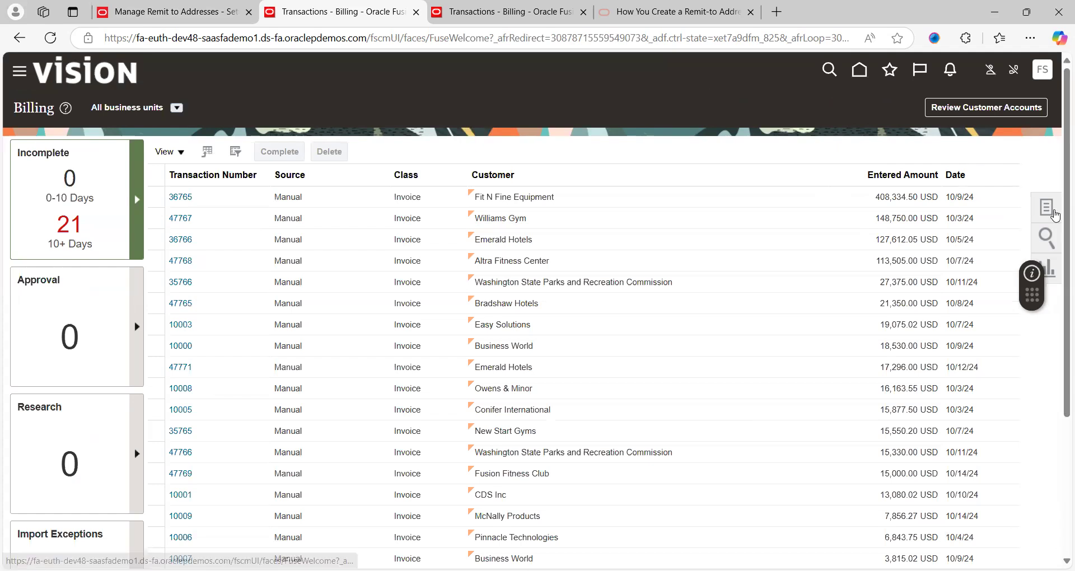
click(1046, 208)
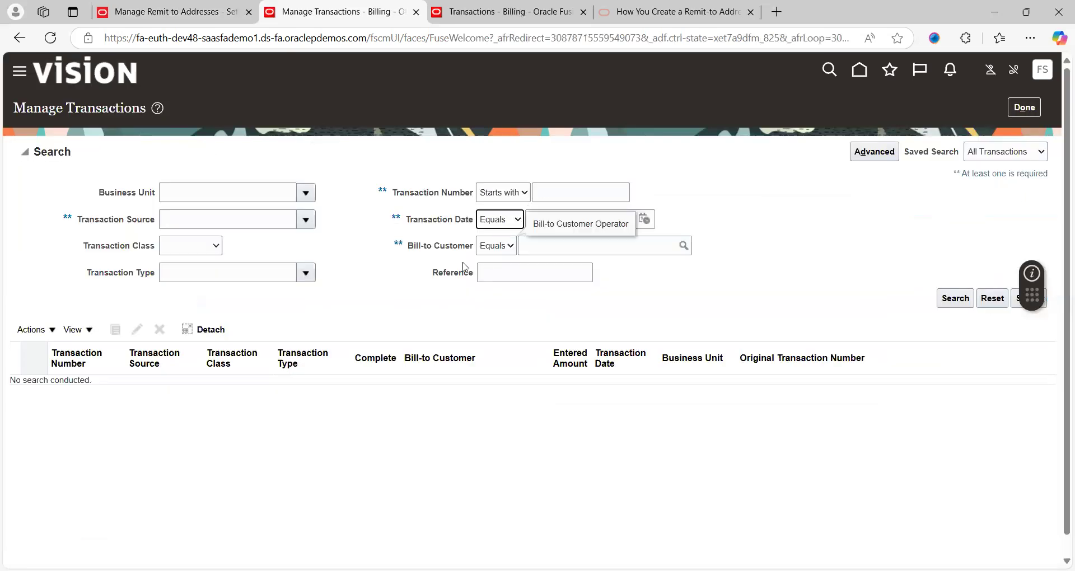
Step: Search for transactions with a transaction date between 1/1/24 and 1/18/25
click(479, 241)
click(503, 227)
click(503, 313)
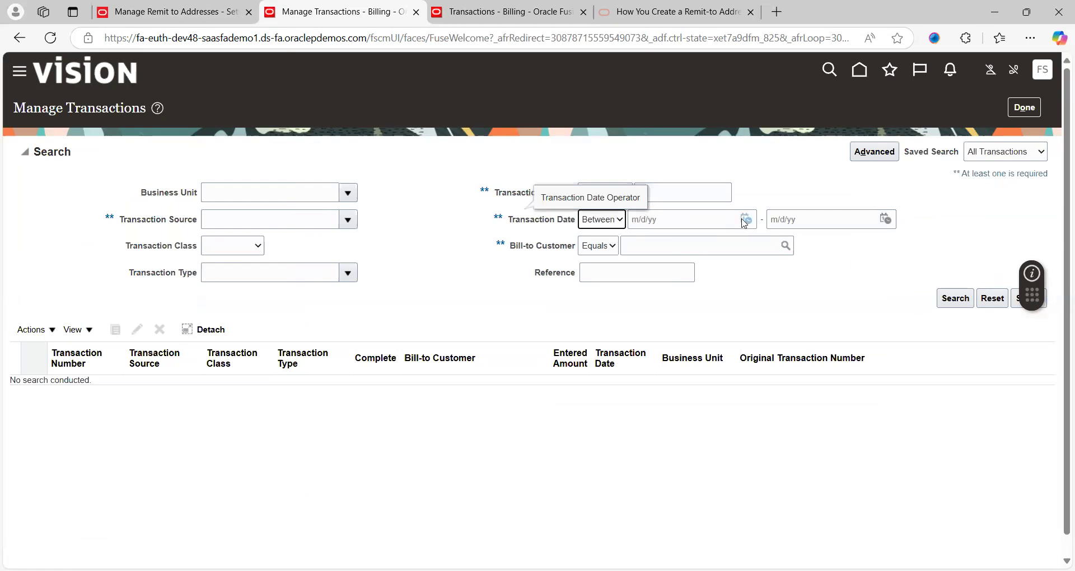
click(745, 219)
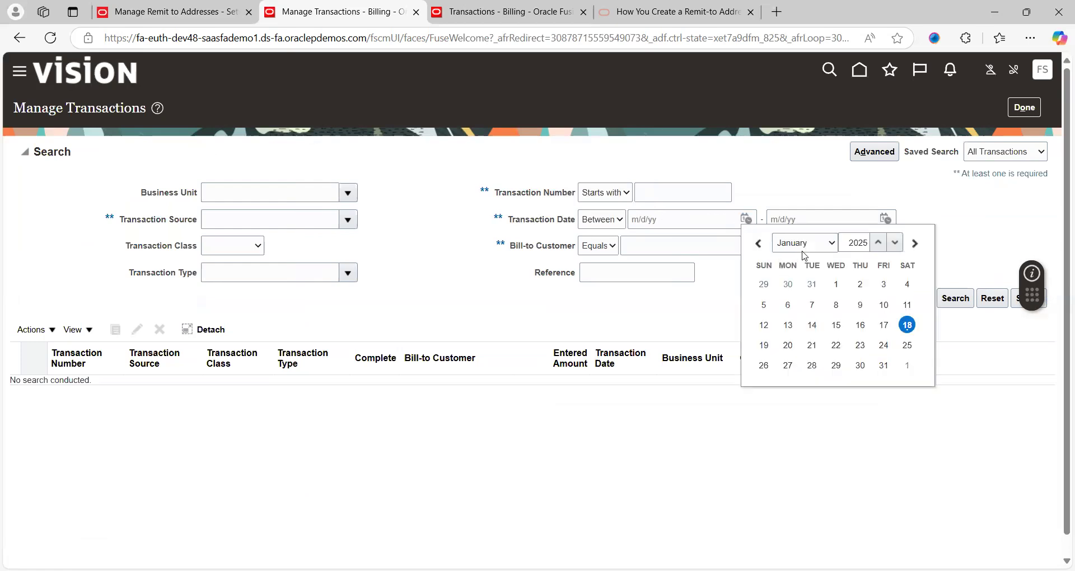
click(878, 245)
click(895, 244)
click(895, 244)
click(787, 284)
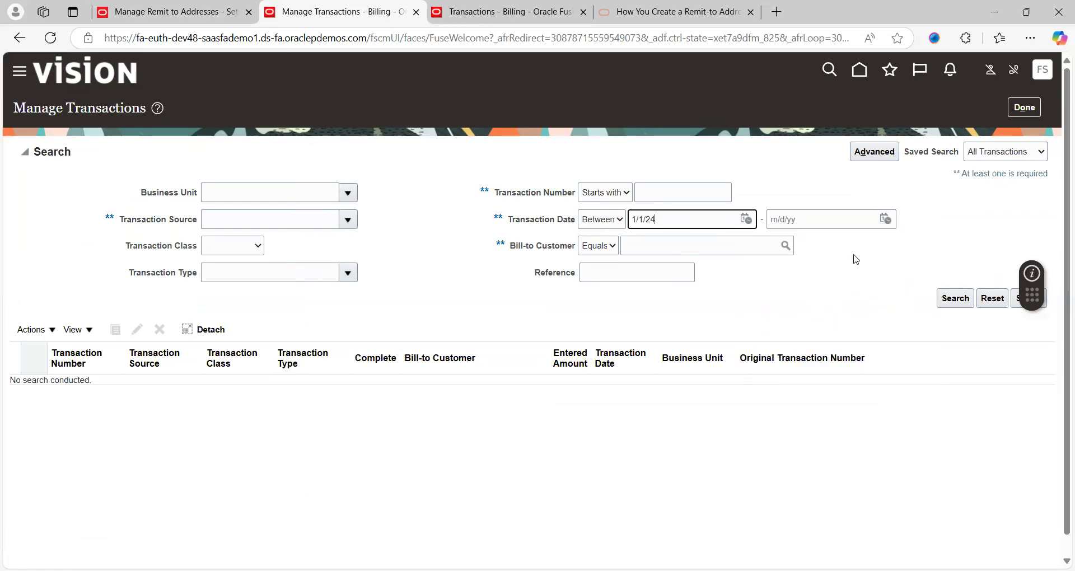
click(892, 218)
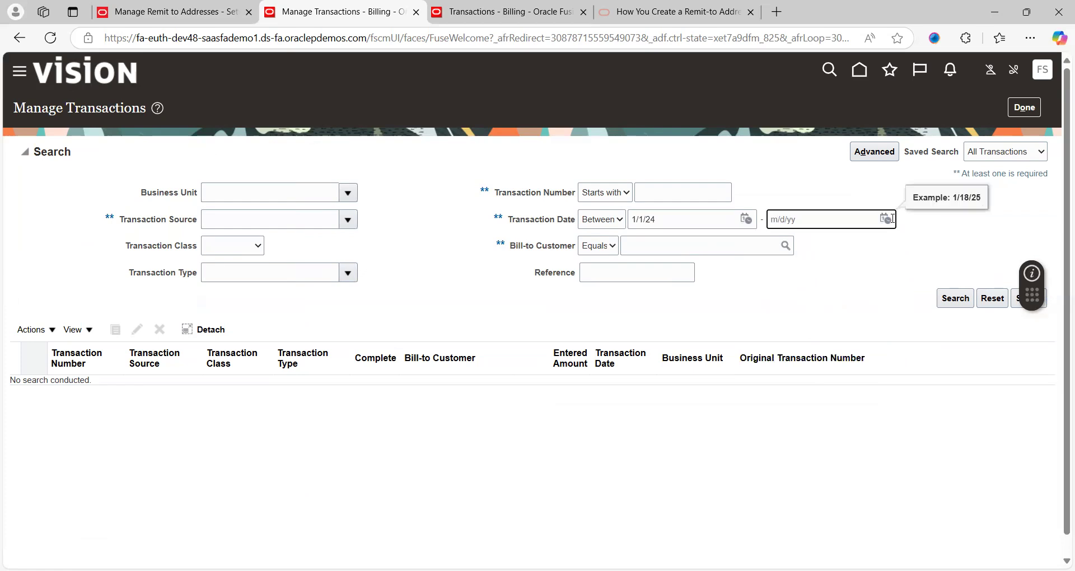
click(885, 218)
click(862, 324)
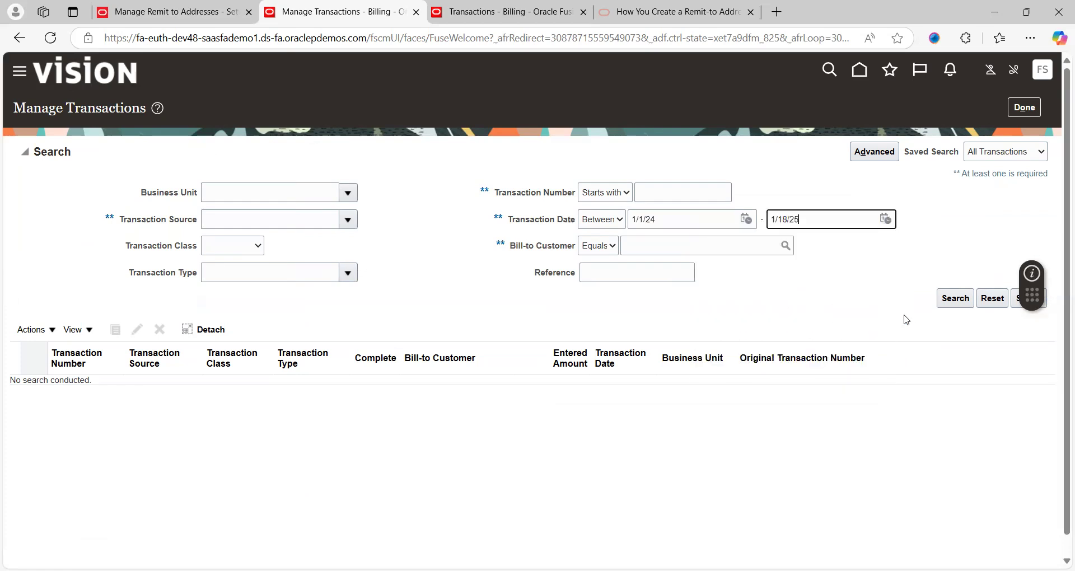
click(949, 307)
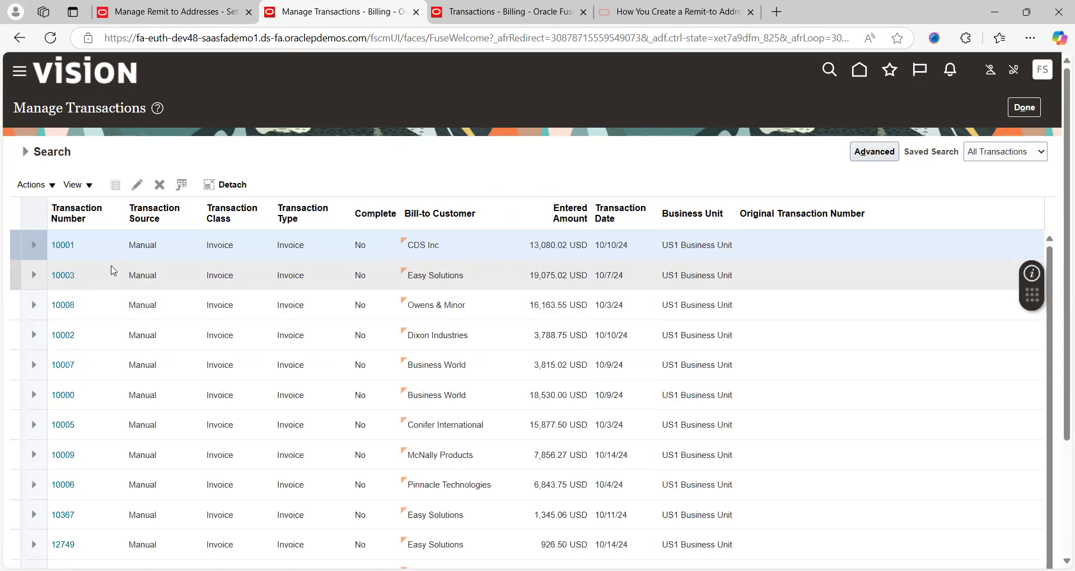
Step: Open the CDS Inc invoice 10001, complete it, and leave the new blank invoice without saving
click(67, 246)
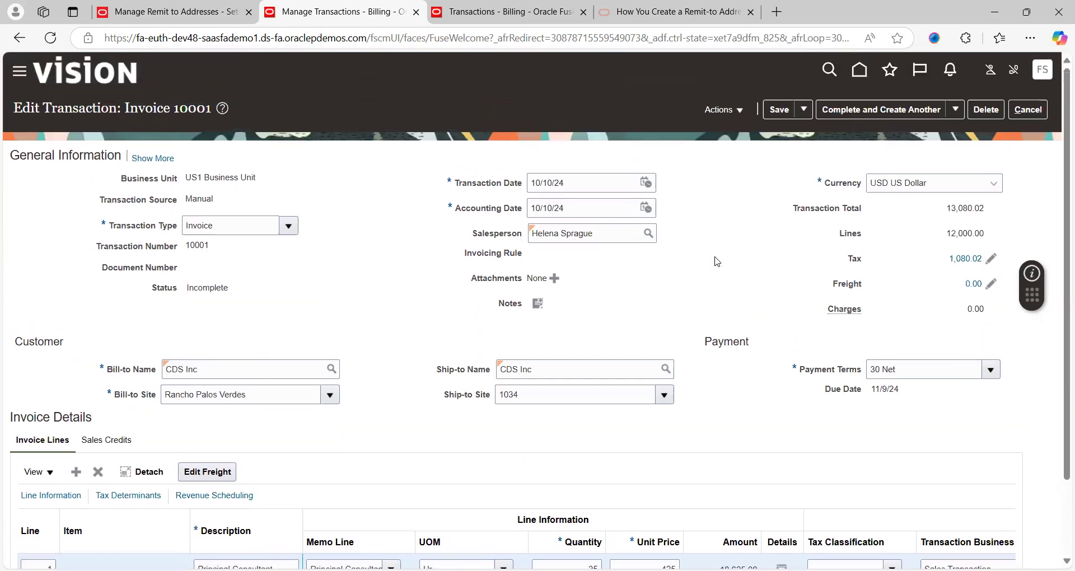
click(962, 119)
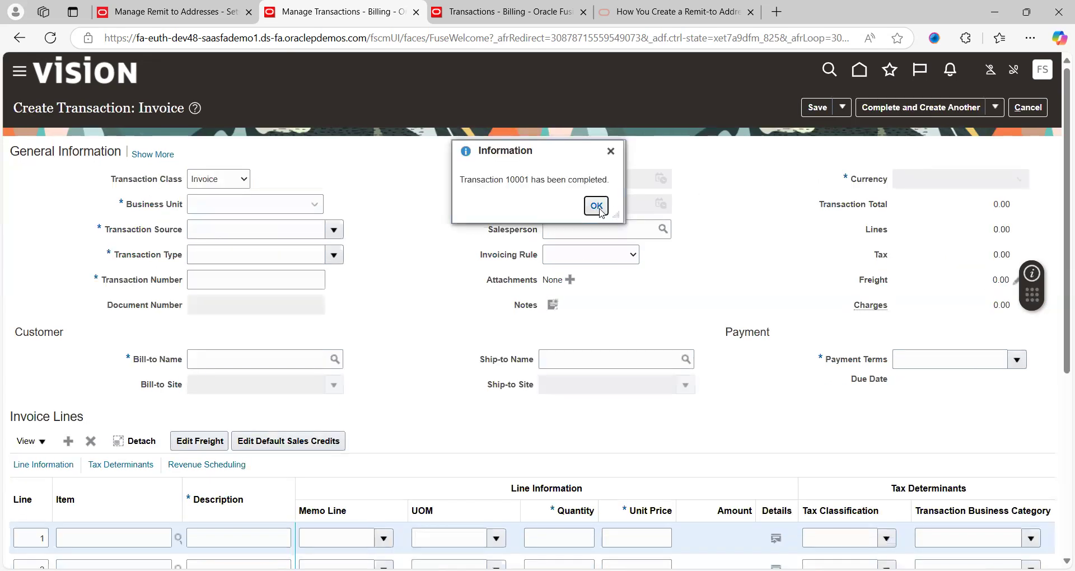
click(598, 208)
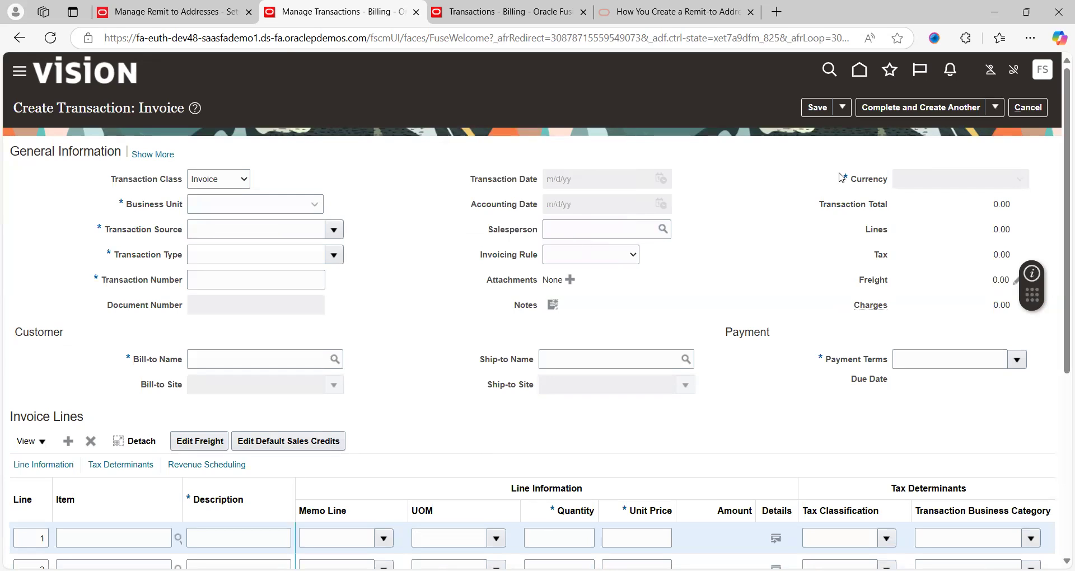
click(1028, 106)
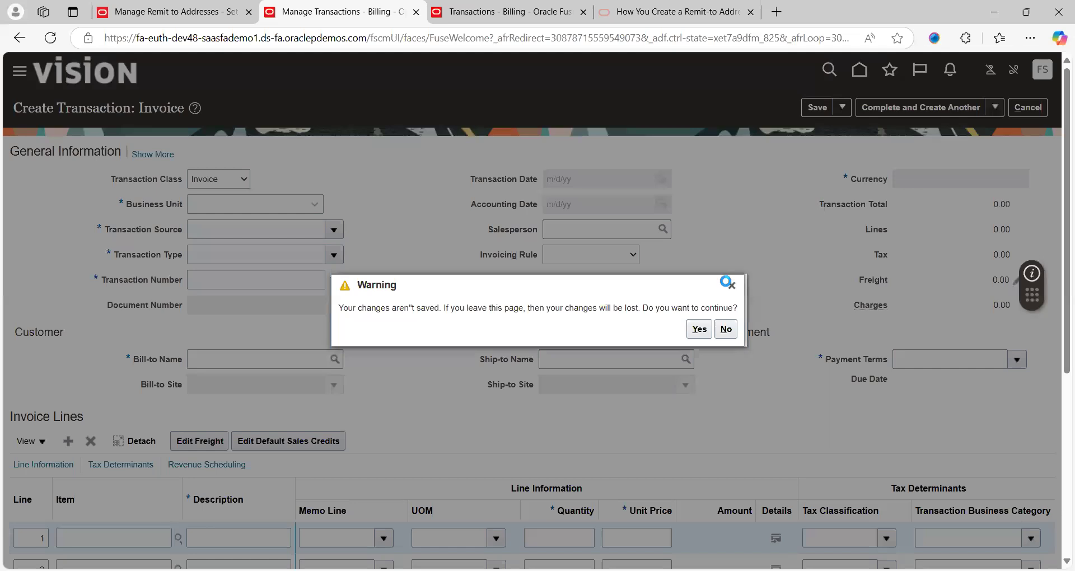
click(699, 329)
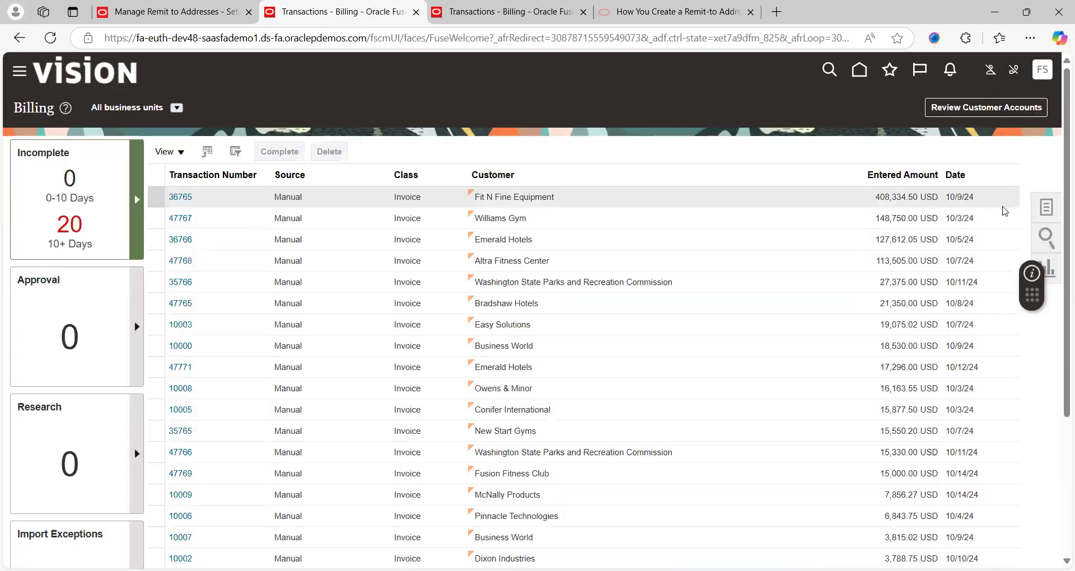
Step: Return to Manage Transactions and search for transaction numbers starting with 10001
click(1044, 208)
click(962, 148)
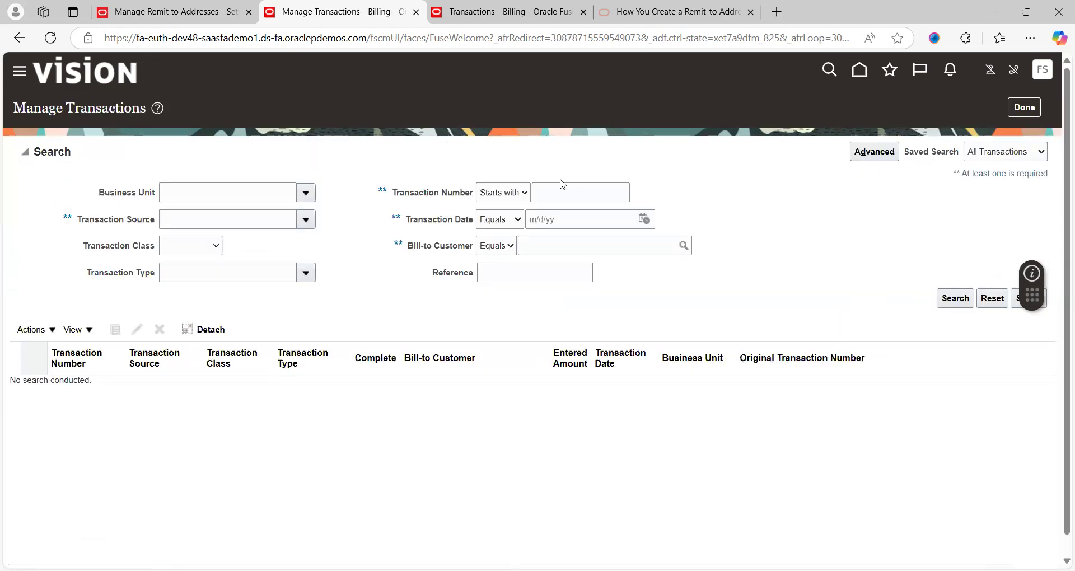
click(586, 192)
text(10001)
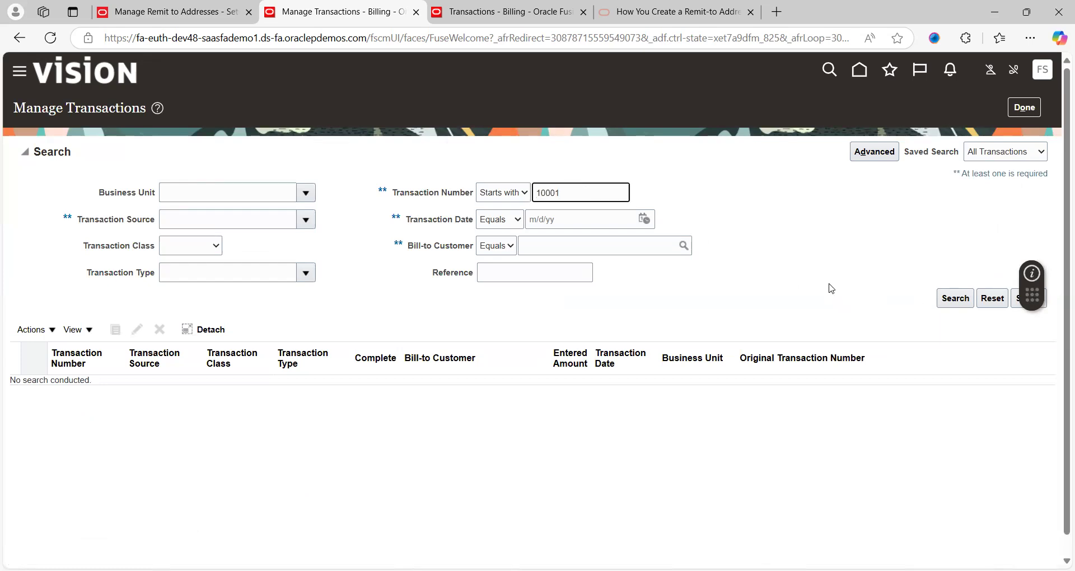
click(955, 298)
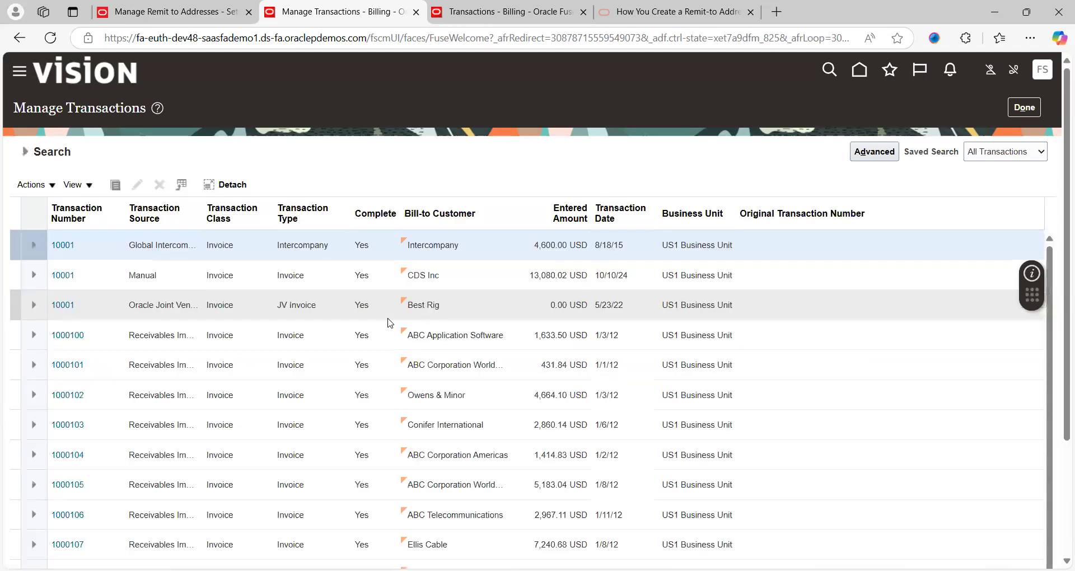
Step: Open the Global Intercompany invoice 10001 and examine its invoice image down to the Send payment to address
click(65, 246)
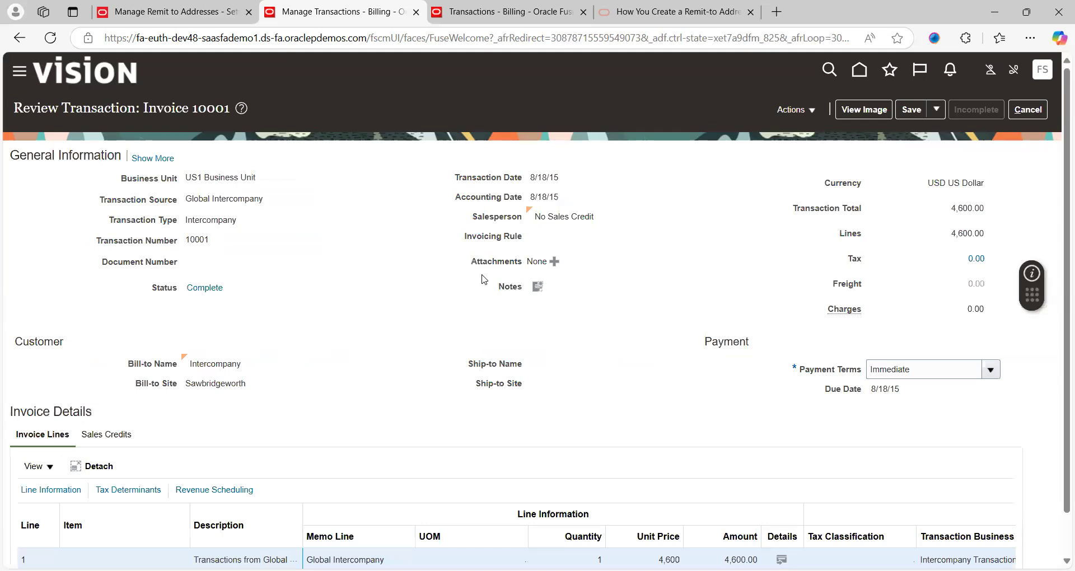
click(869, 112)
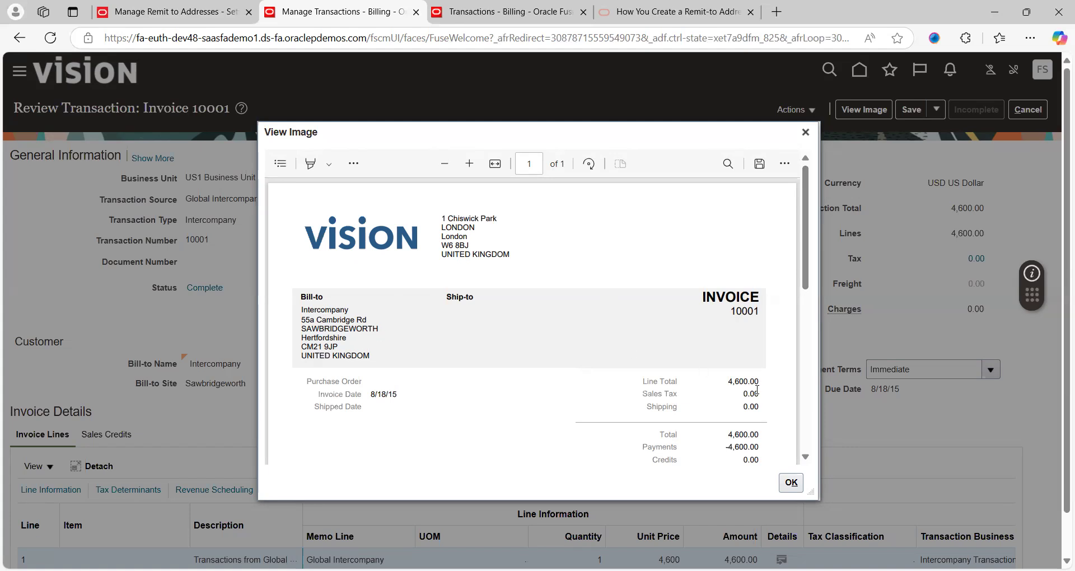
click(807, 460)
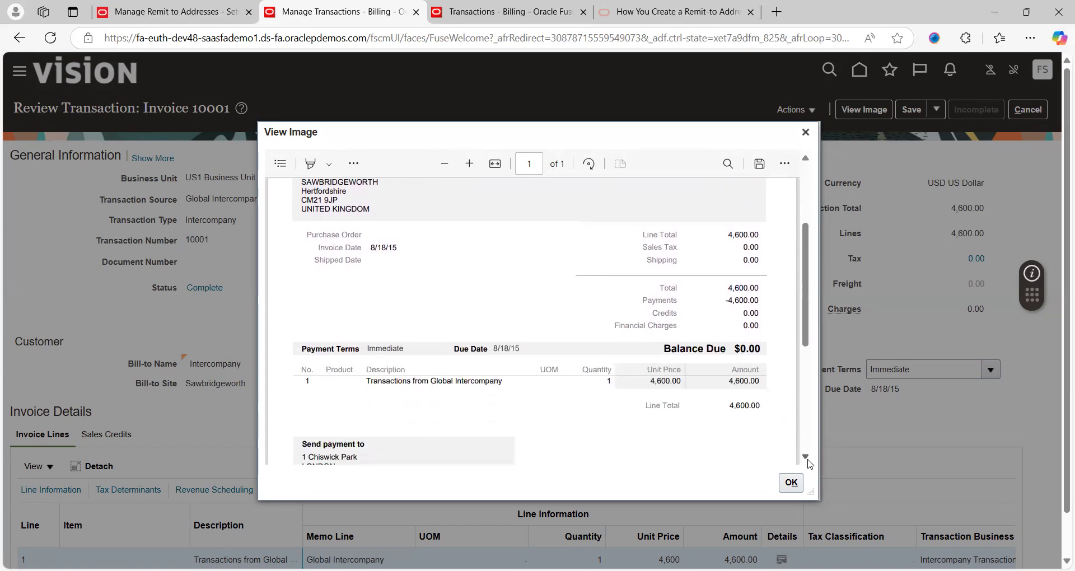
click(807, 460)
click(807, 459)
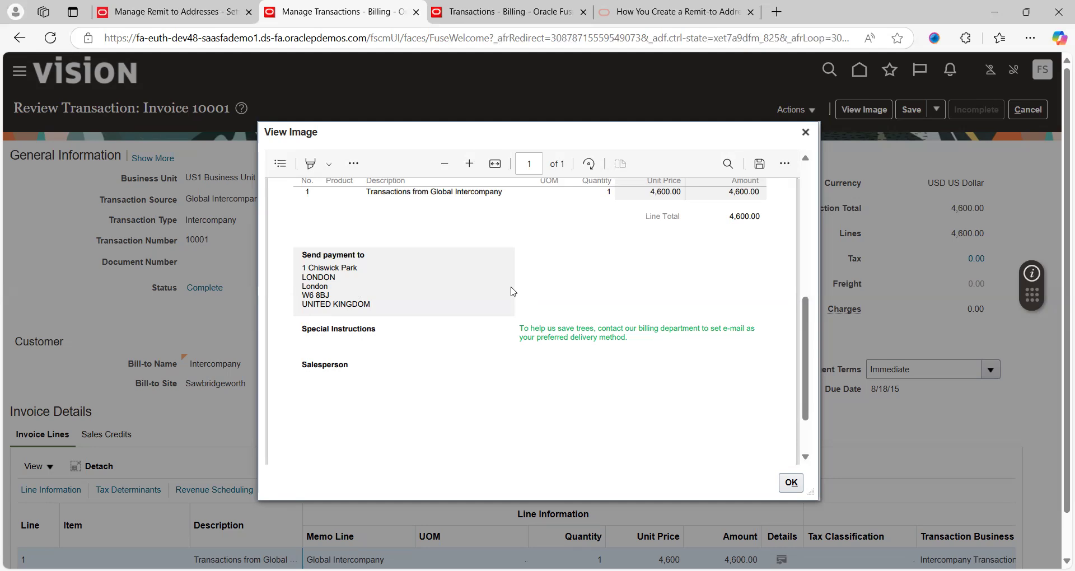
Step: Return to Manage Remit-to Addresses and search the country lookup for names matching United%Ki%
click(169, 13)
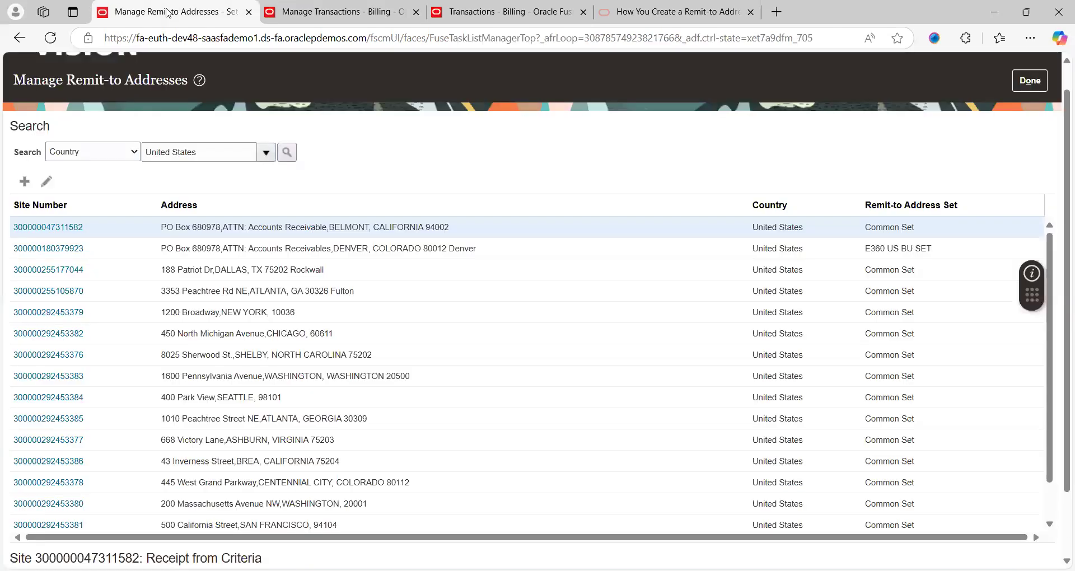
click(266, 153)
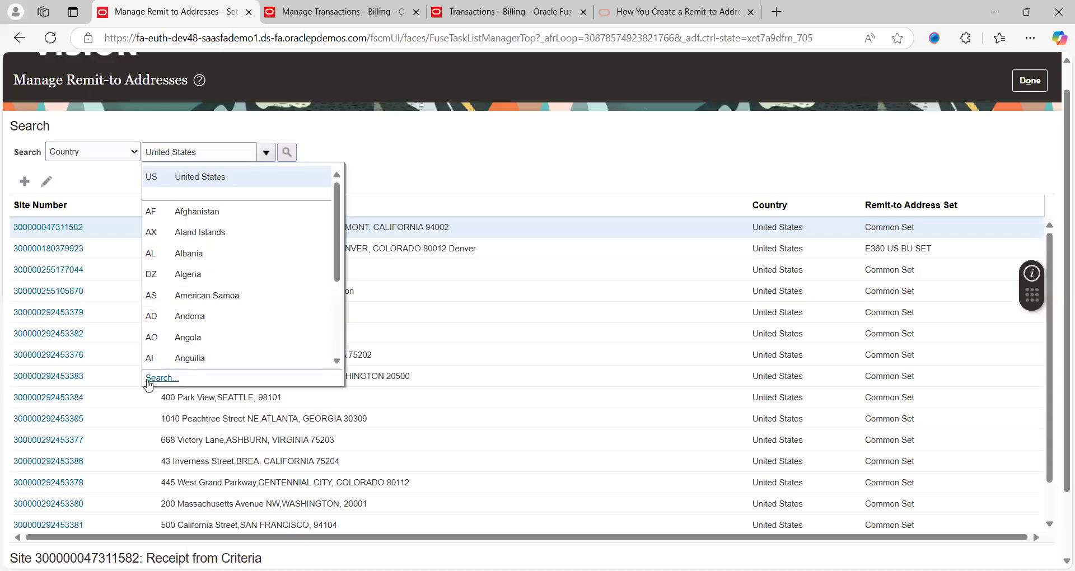
click(156, 378)
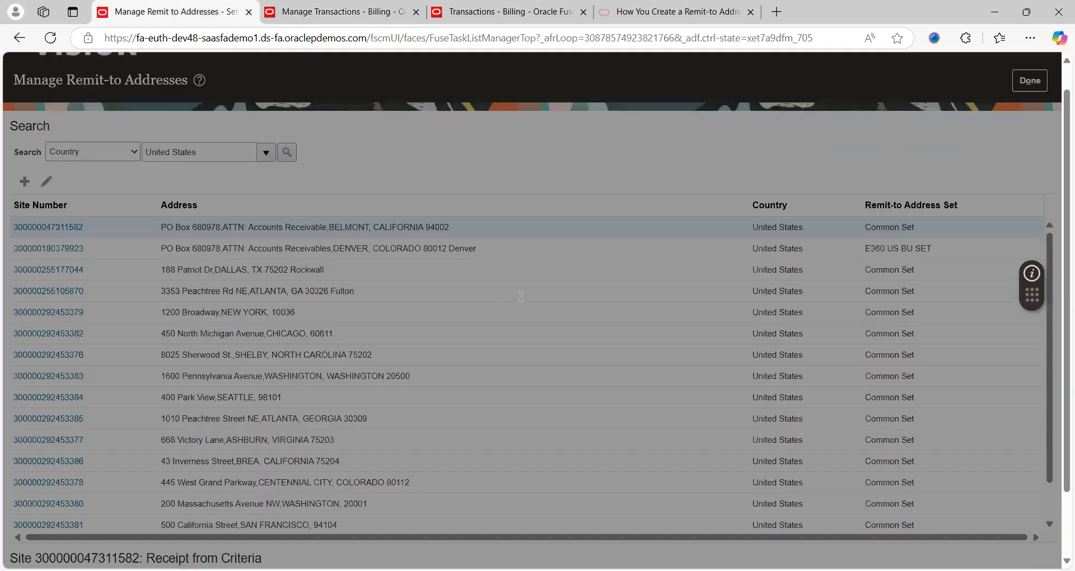
double_click(520, 300)
triple_click(521, 299)
text(Unity)
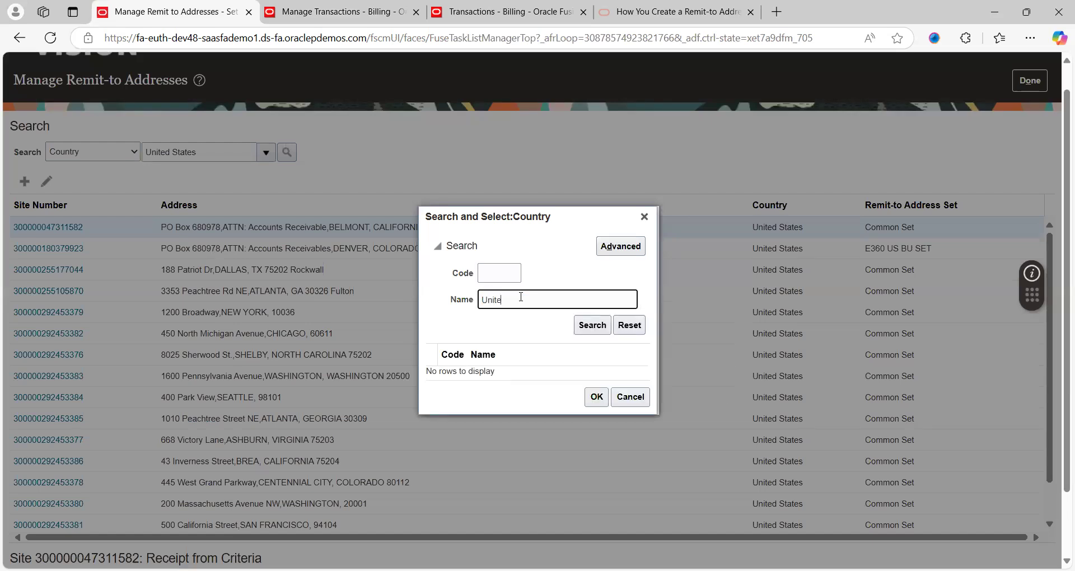
text(%Ki%)
click(588, 325)
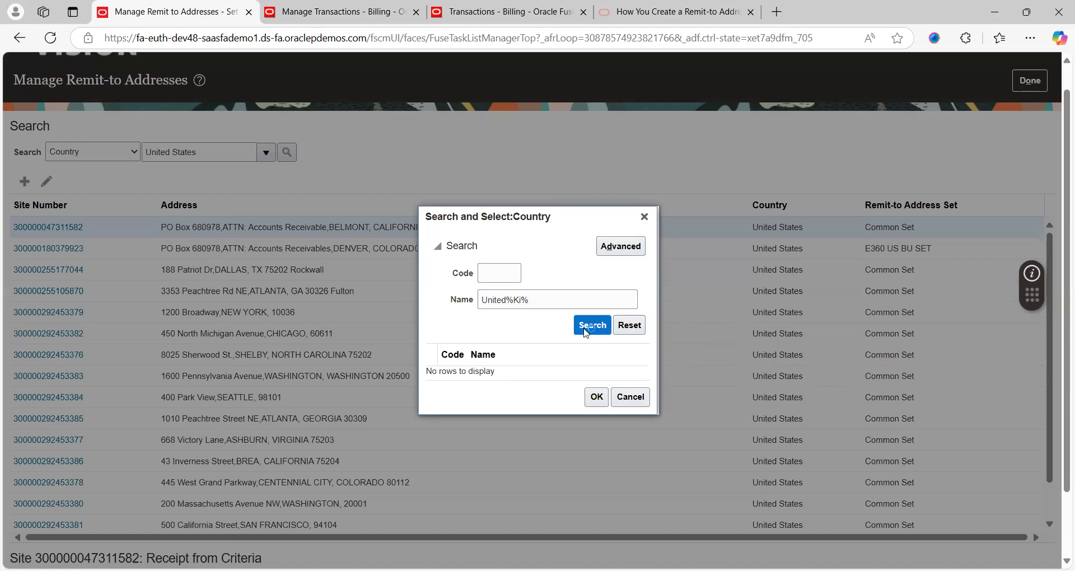
Step: Replace the name criterion in the country lookup with London% and run the search
click(561, 304)
key(BackSpace)
key(BackSpace)
key(BackSpace)
key(BackSpace)
key(BackSpace)
key(BackSpace)
key(BackSpace)
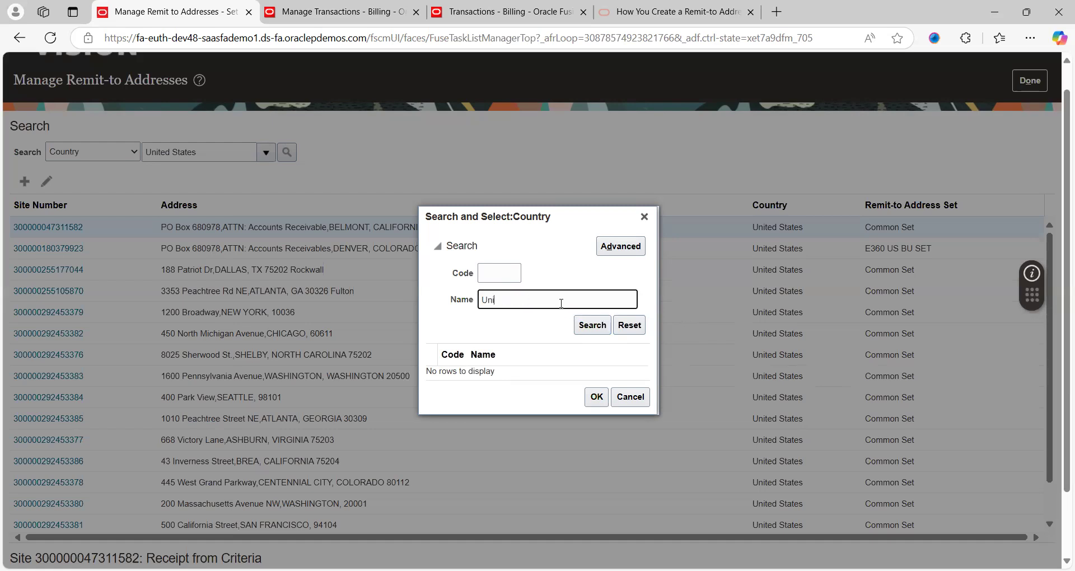
text(L)
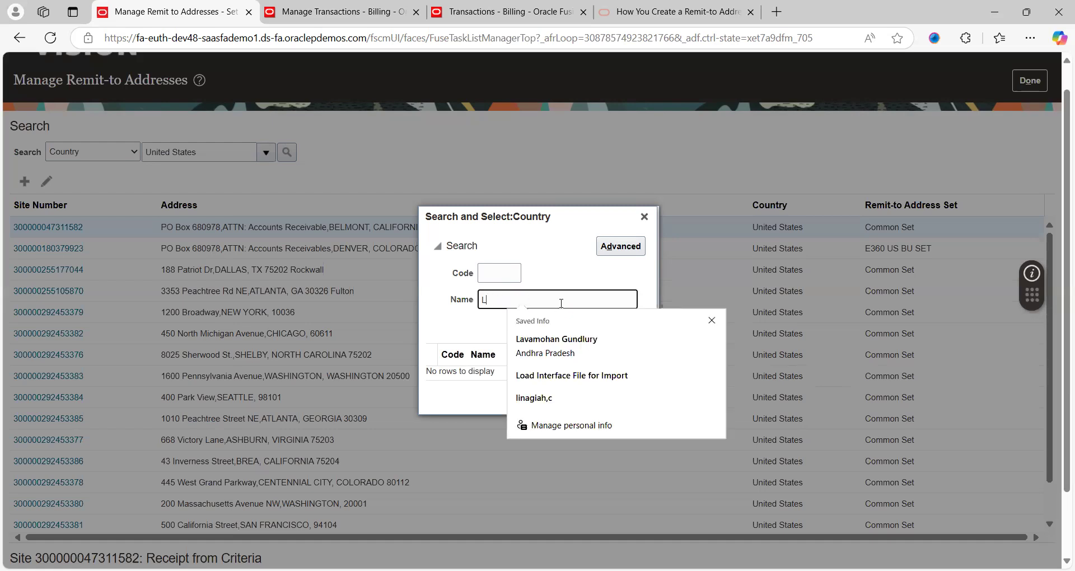
text(ondon%)
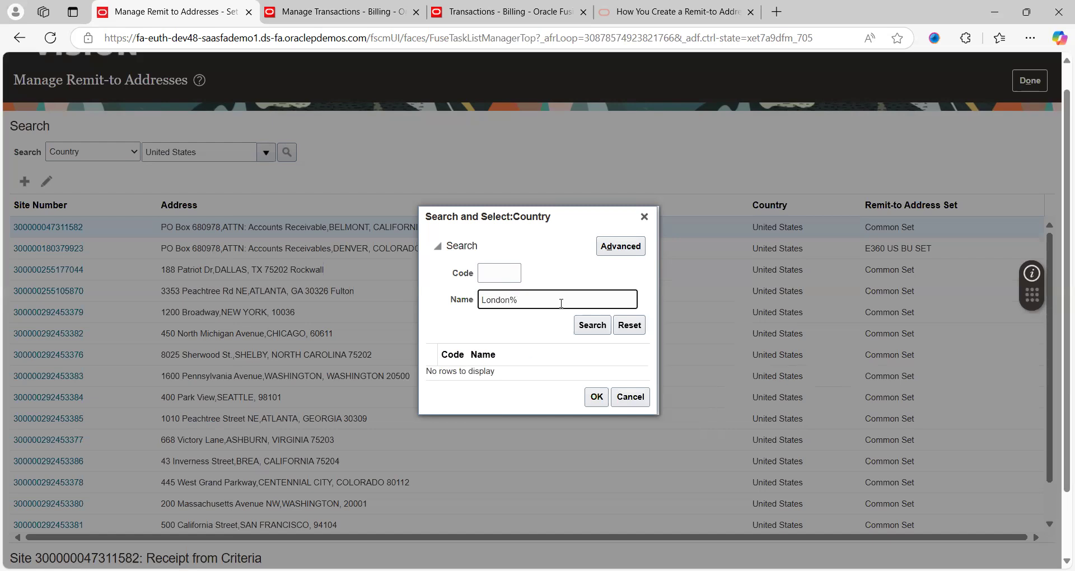
click(604, 328)
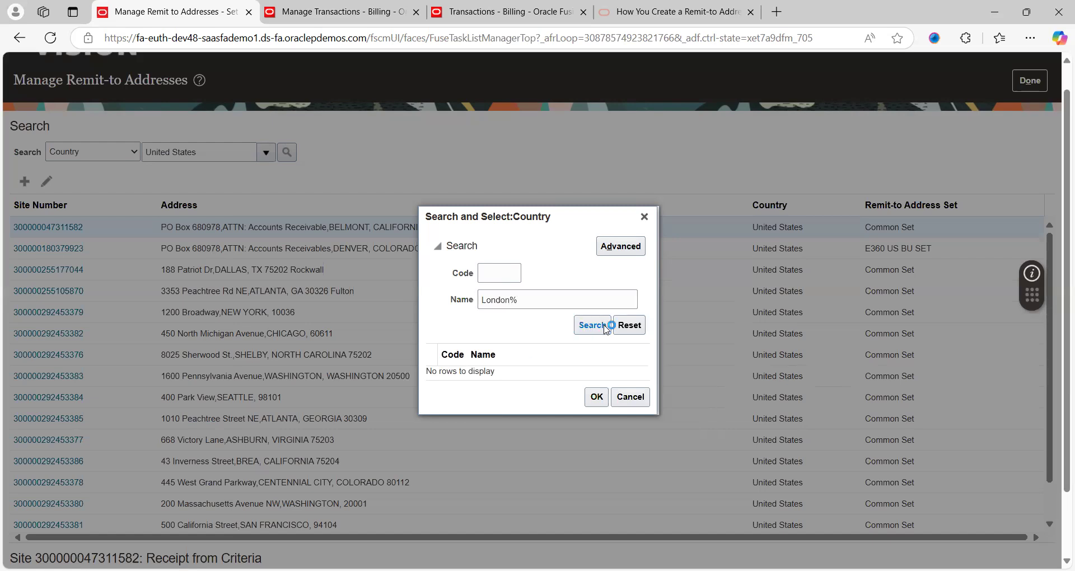
Step: Try the country lookup with the shortened name Lon, then clear the name and cancel the lookup
click(546, 305)
key(BackSpace)
key(BackSpace)
key(BackSpace)
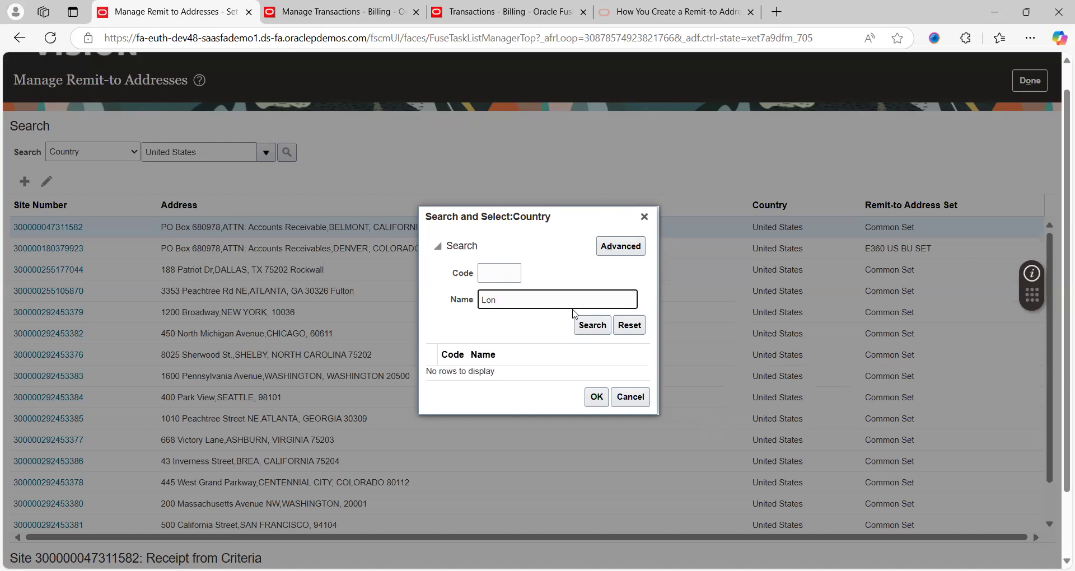
click(583, 328)
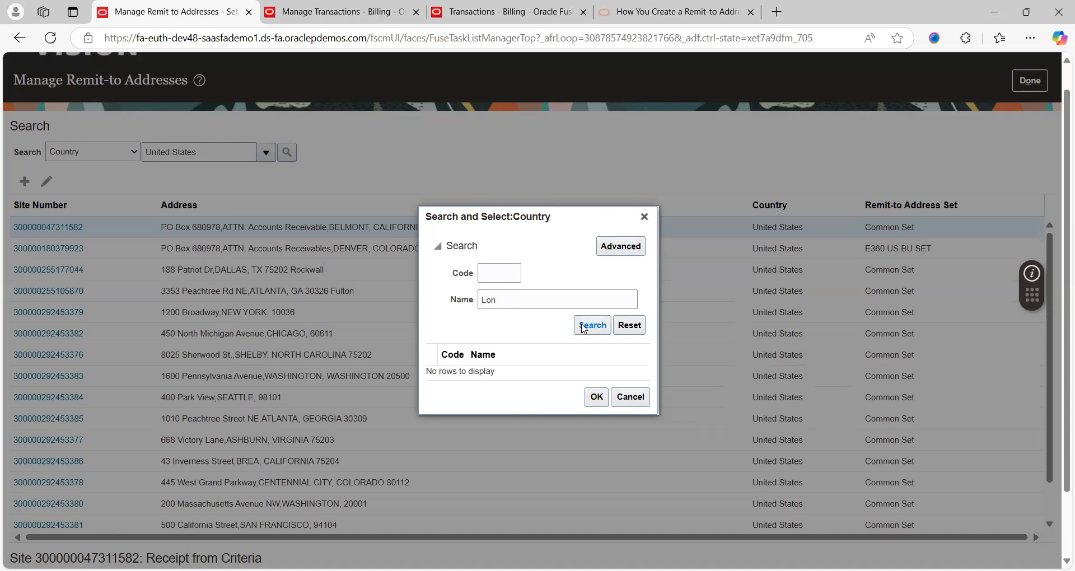
click(547, 306)
key(BackSpace)
key(BackSpace)
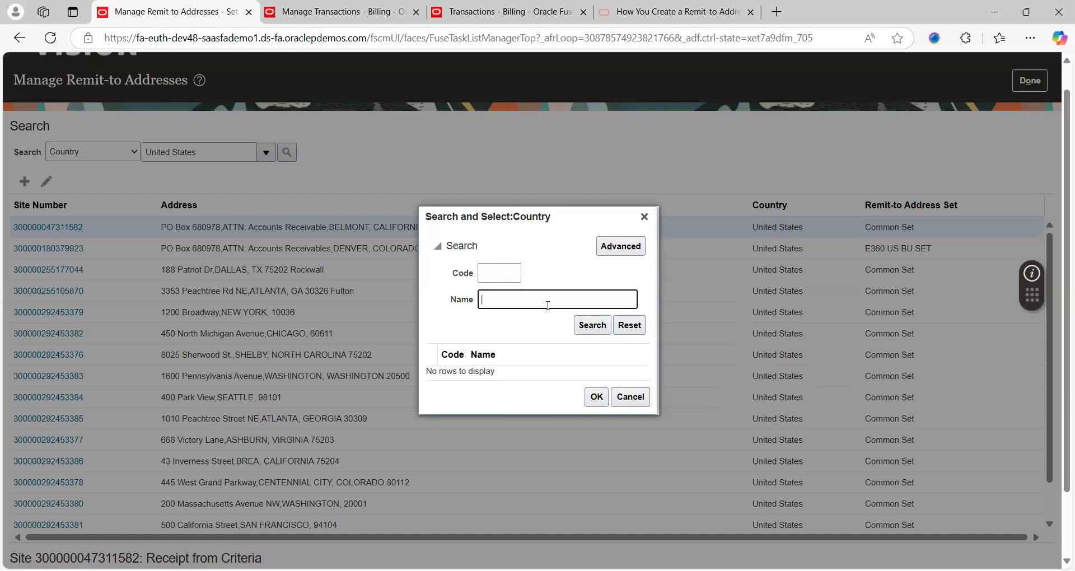
click(630, 396)
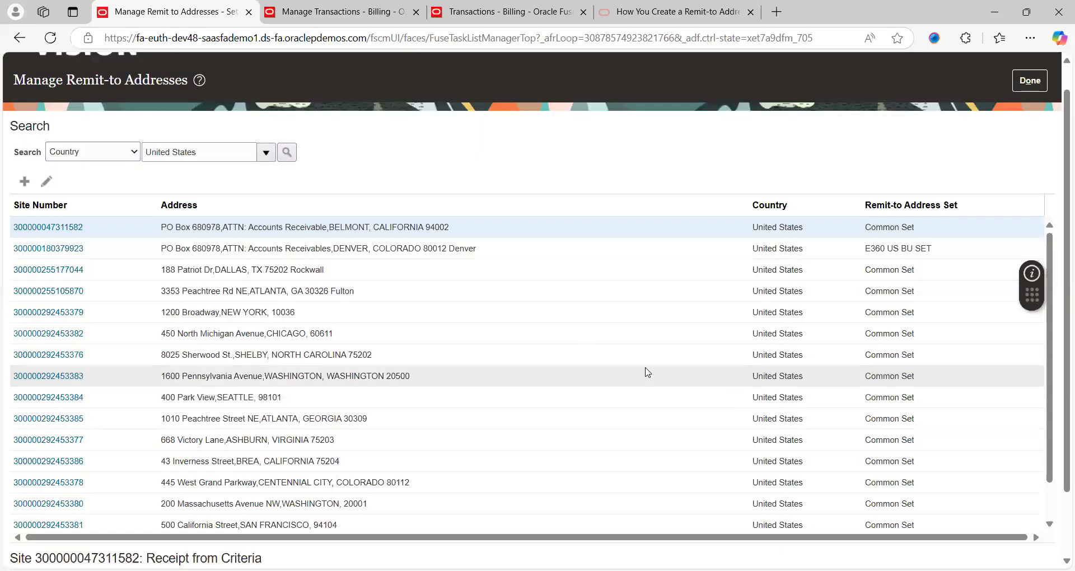
Step: Reopen the country lookup, clear United States from the name criterion, and search for all countries
drag(269, 158, 300, 250)
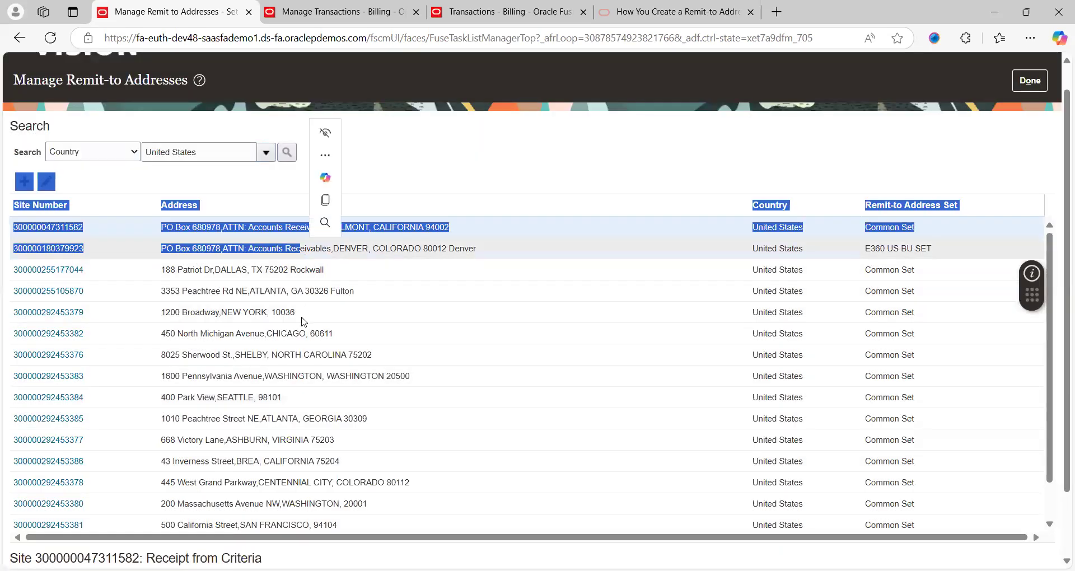
click(266, 152)
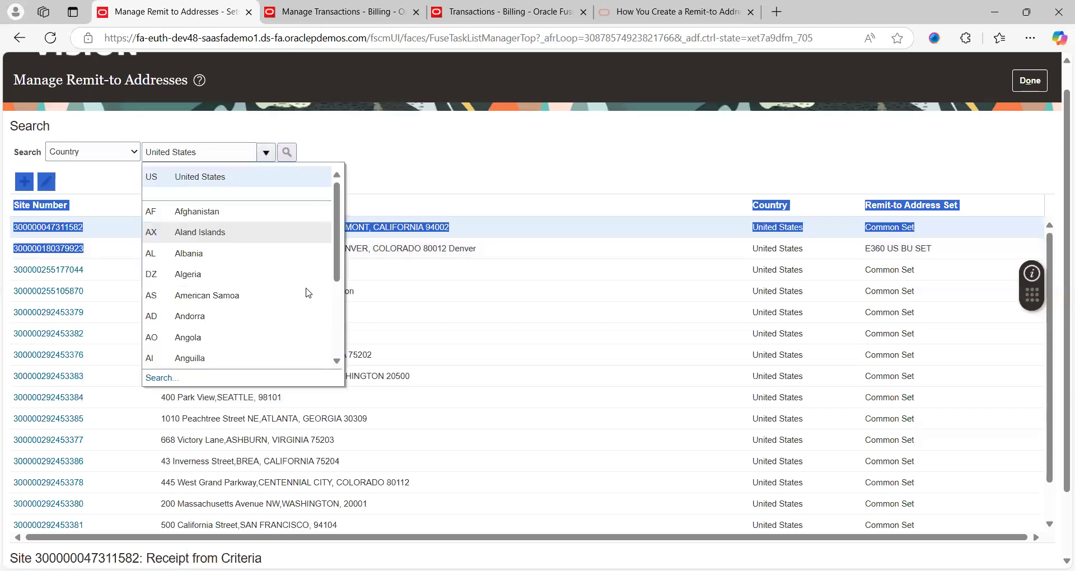
click(161, 378)
click(542, 299)
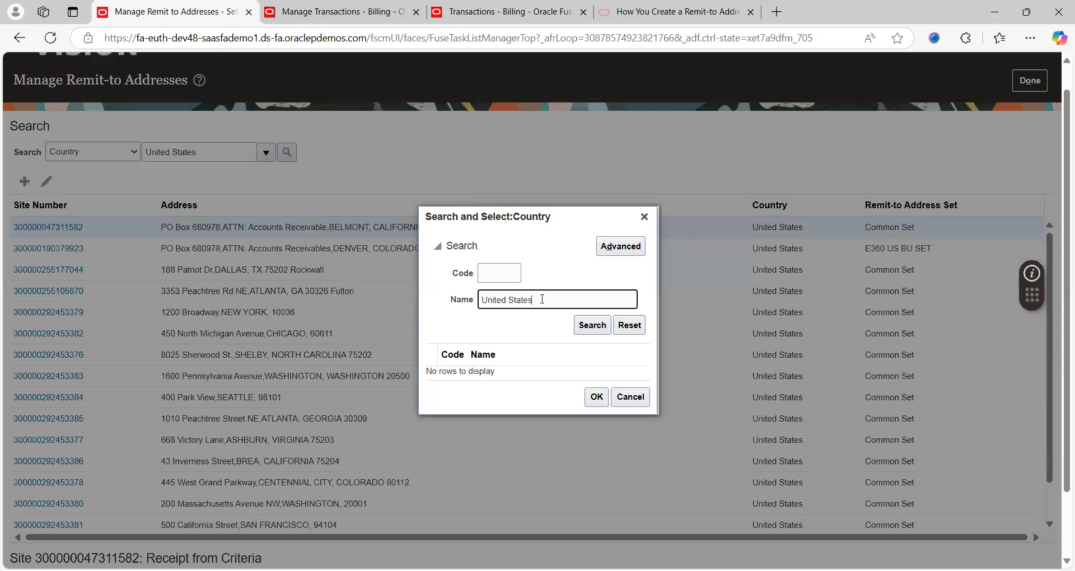
key(BackSpace)
key(BackSpace)
key(BackSpace)
key(BackSpace)
key(BackSpace)
key(BackSpace)
key(BackSpace)
key(BackSpace)
key(BackSpace)
key(BackSpace)
key(BackSpace)
key(BackSpace)
click(585, 330)
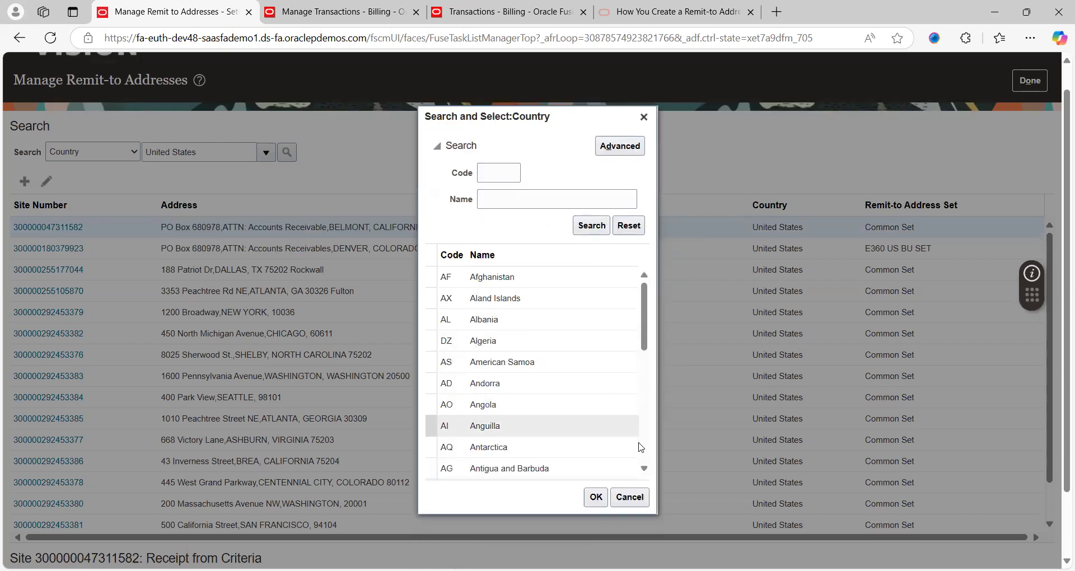
Step: Look through the full country list in the lookup, from Afghanistan to Yemen, for the invoice's United Kingdom address country
drag(645, 469, 646, 470)
scroll(645, 470, down, 5)
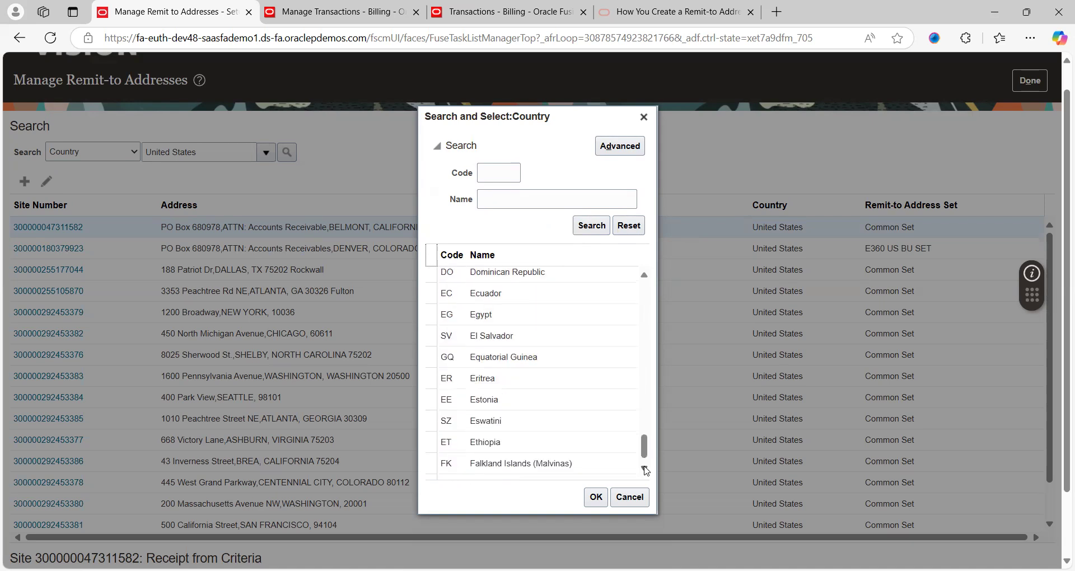
scroll(646, 470, down, 6)
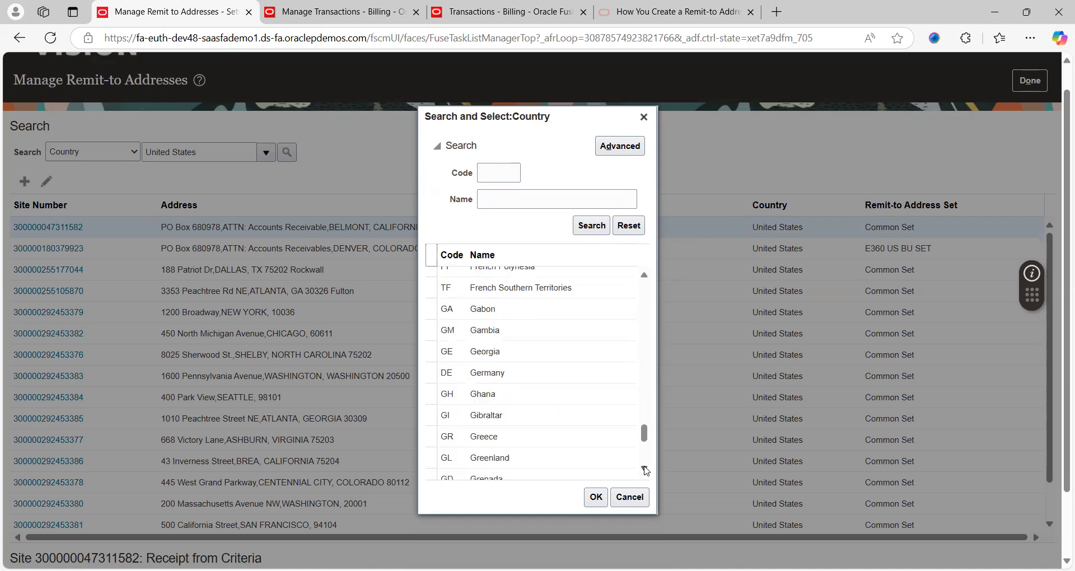
scroll(645, 470, down, 3)
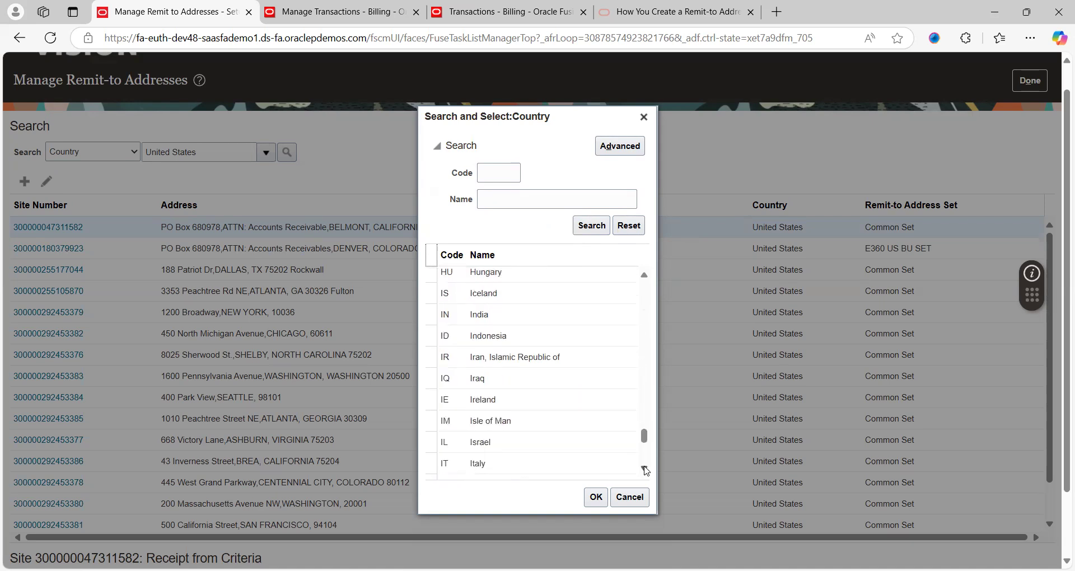
scroll(645, 470, down, 6)
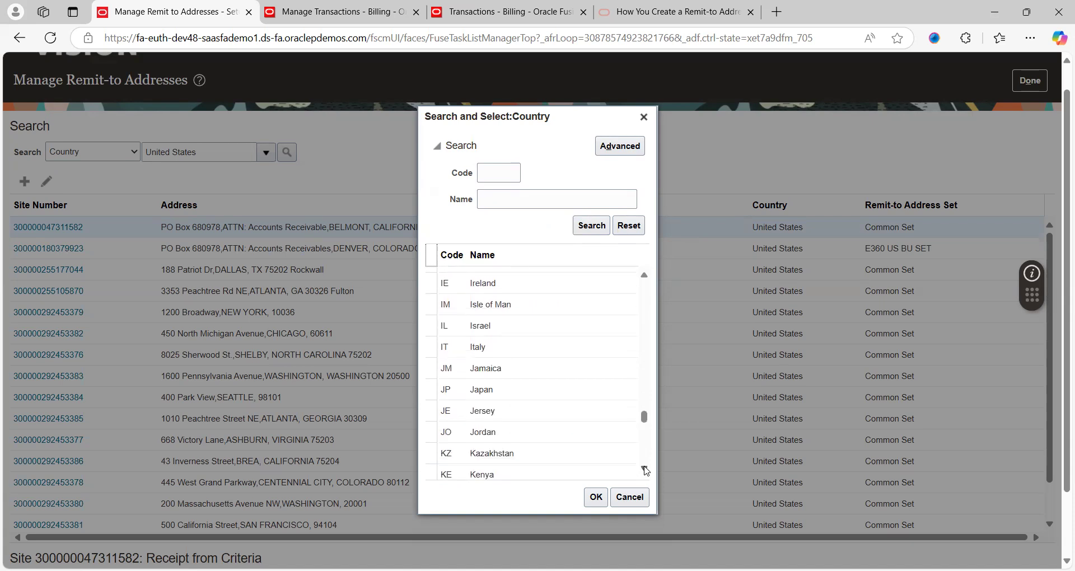
scroll(646, 470, down, 3)
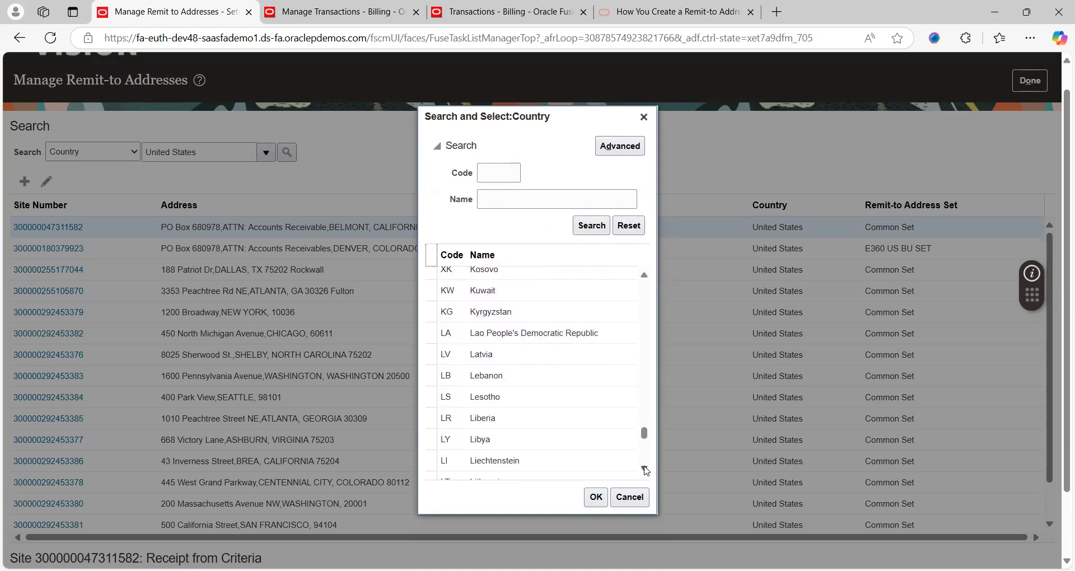
scroll(646, 470, down, 3)
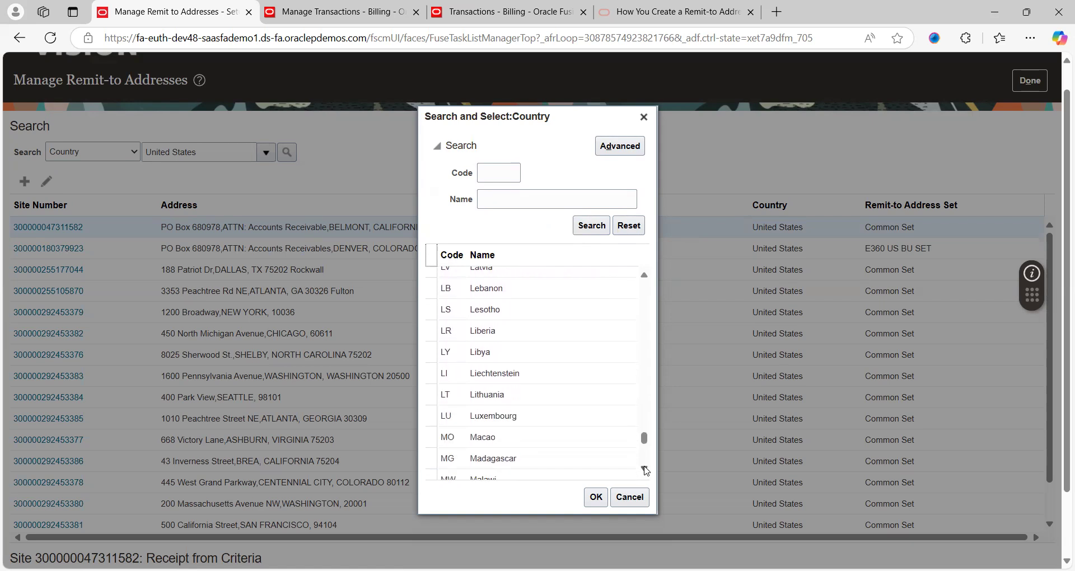
scroll(646, 470, down, 15)
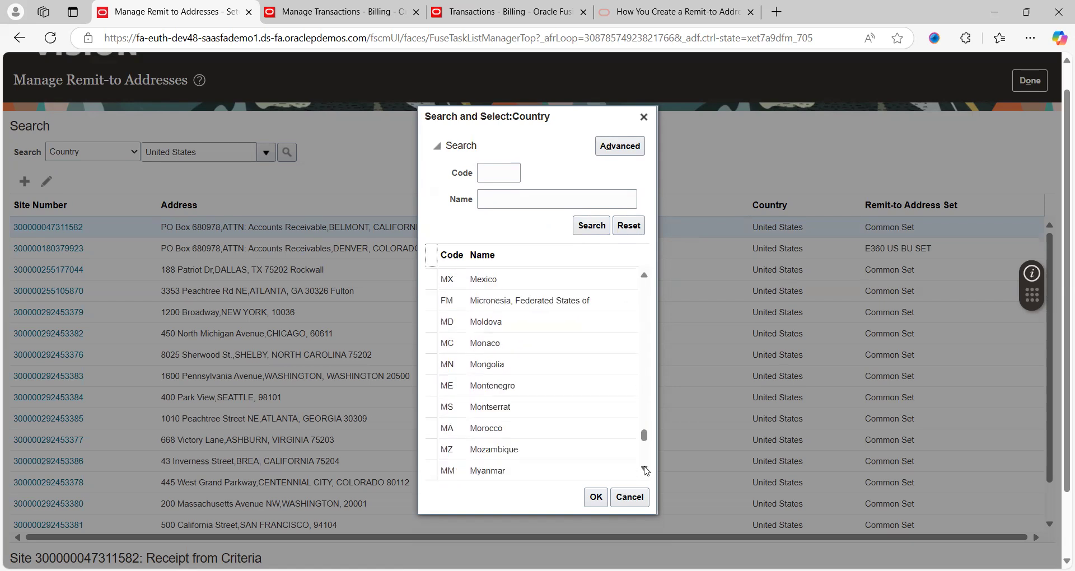
scroll(645, 471, down, 15)
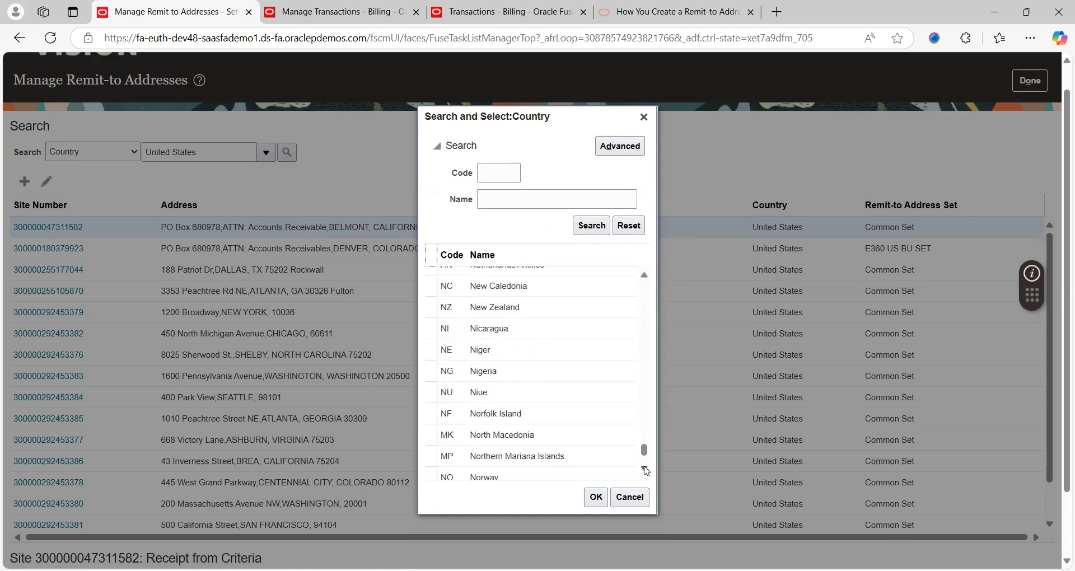
scroll(645, 470, down, 15)
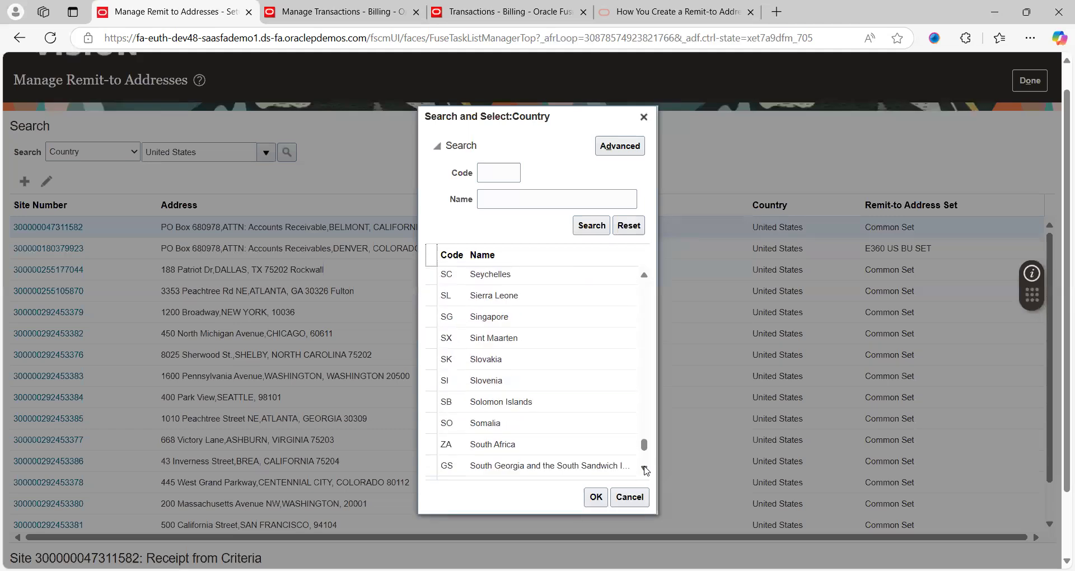
scroll(645, 470, down, 15)
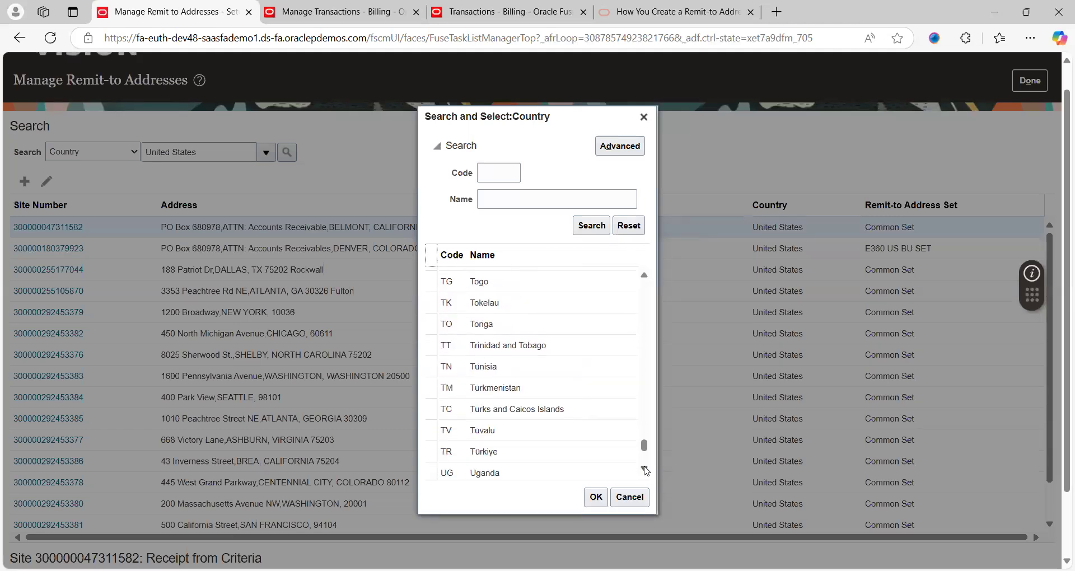
click(644, 469)
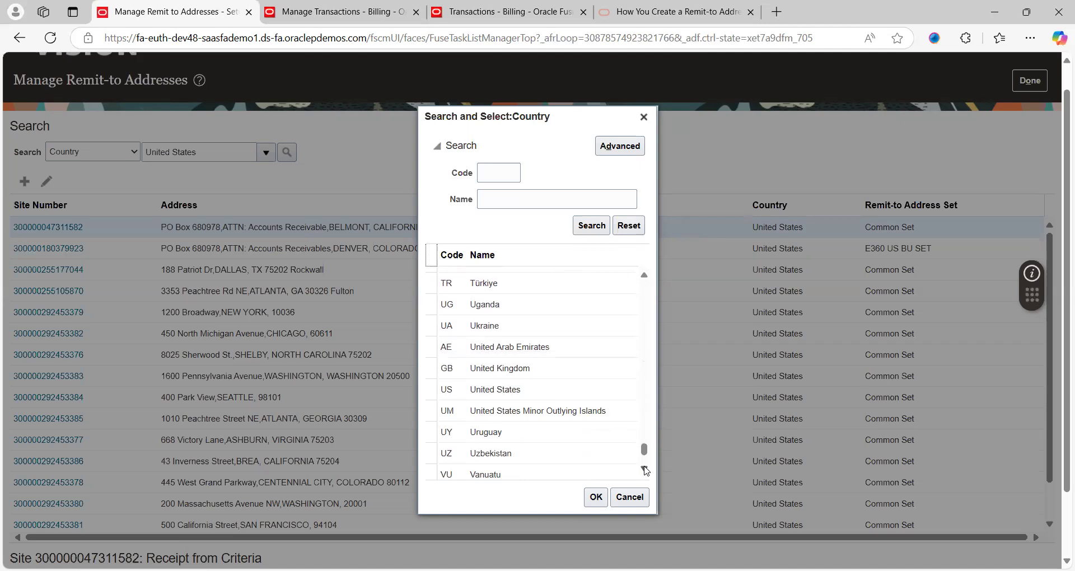
scroll(645, 470, down, 6)
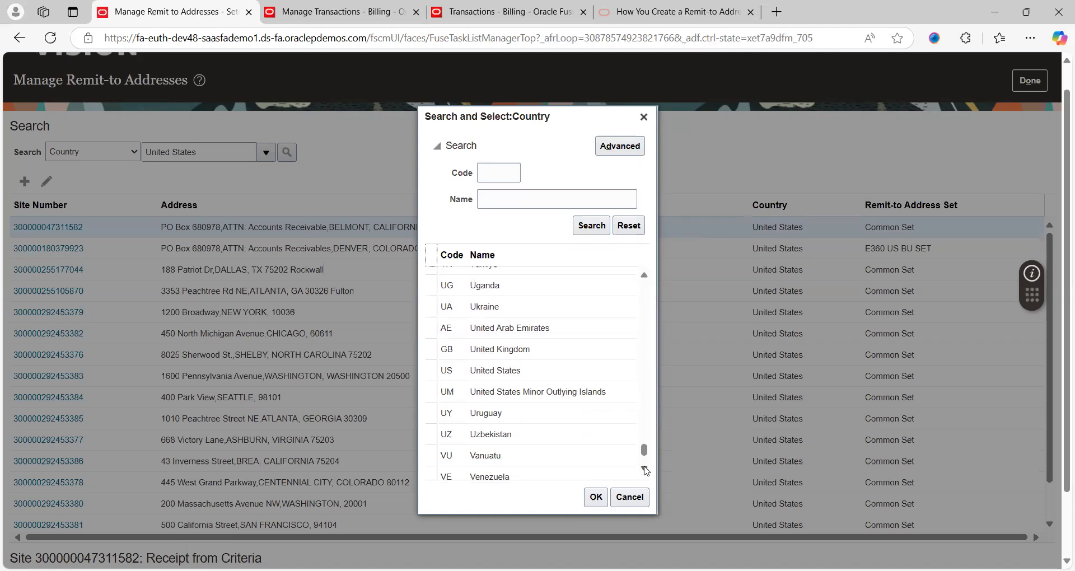
click(644, 469)
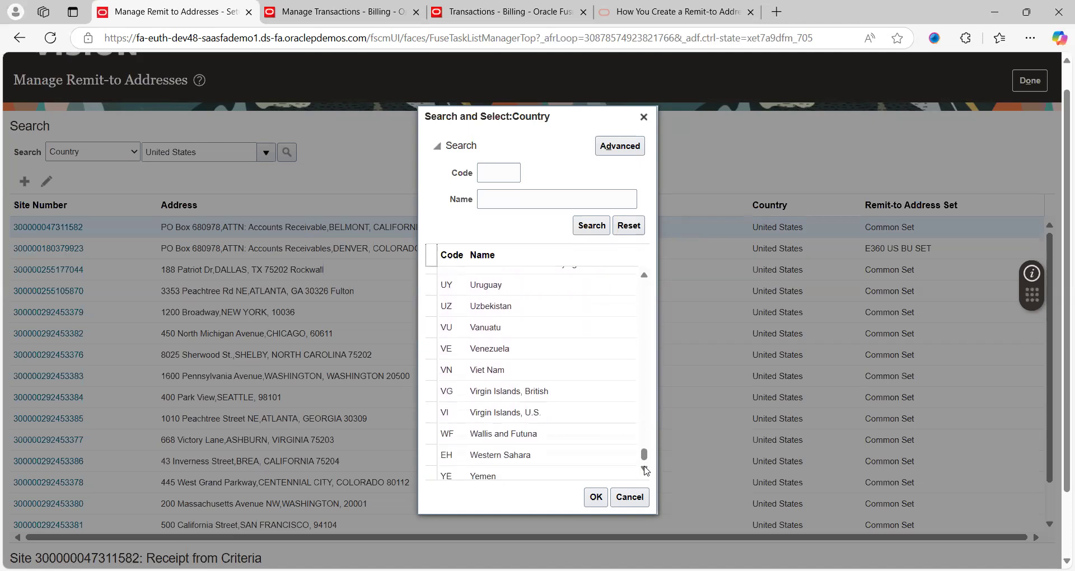
scroll(646, 282, up, 10)
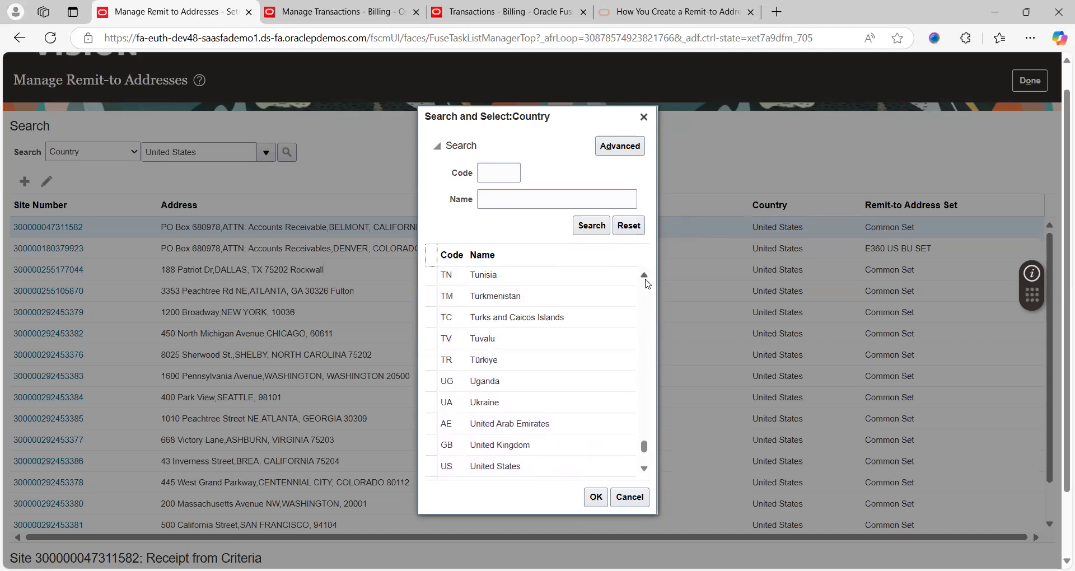
scroll(647, 282, up, 2)
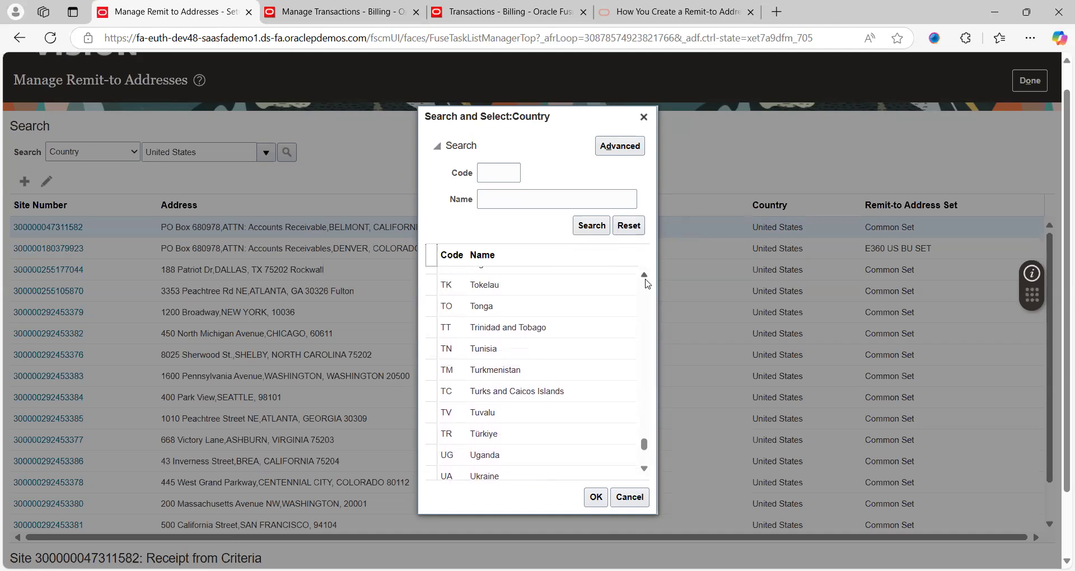
scroll(647, 282, up, 12)
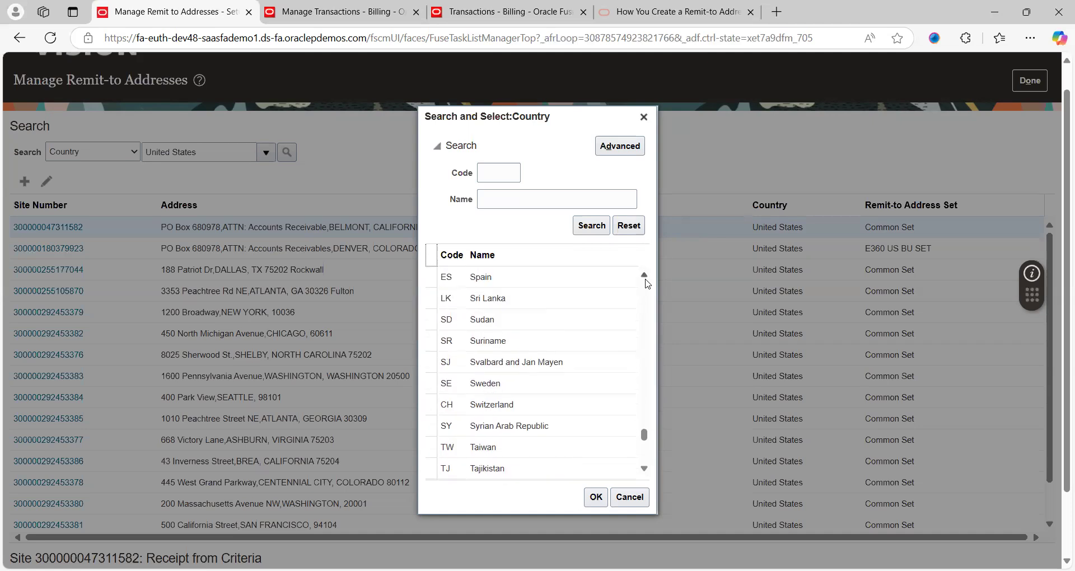
scroll(647, 283, up, 20)
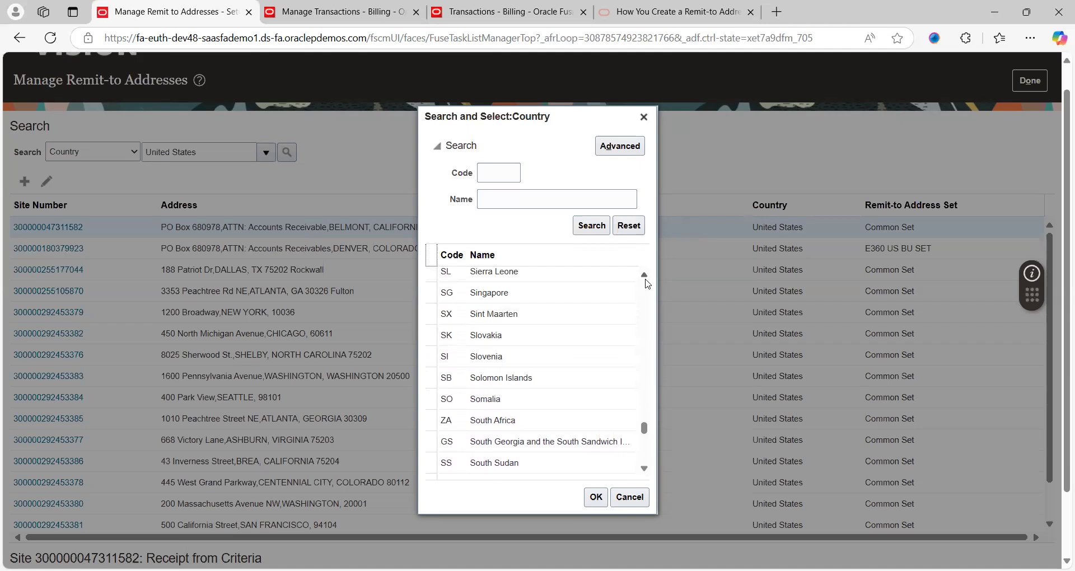
scroll(646, 283, up, 20)
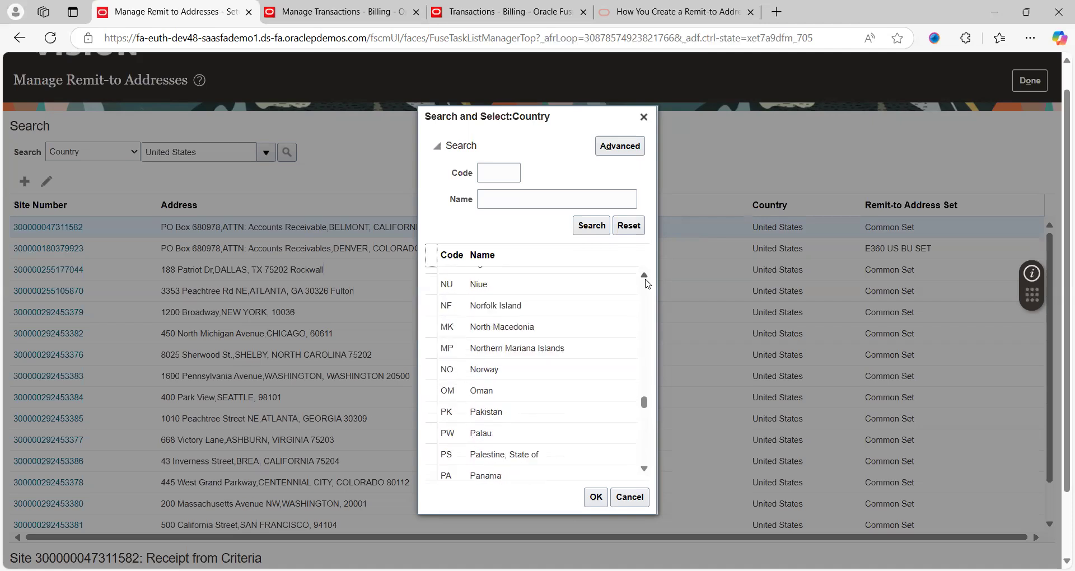
scroll(647, 283, up, 20)
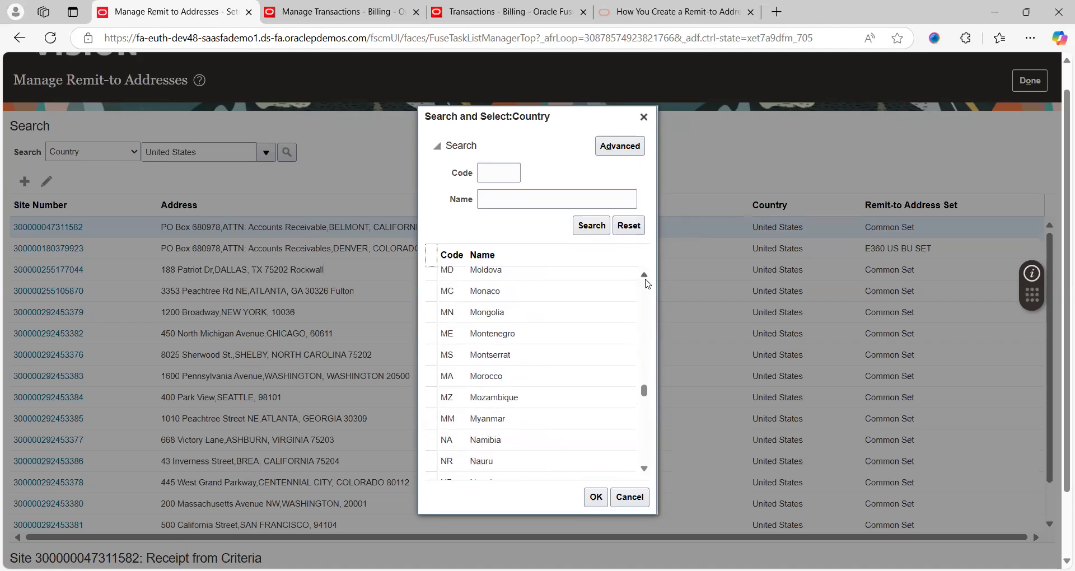
scroll(646, 283, up, 15)
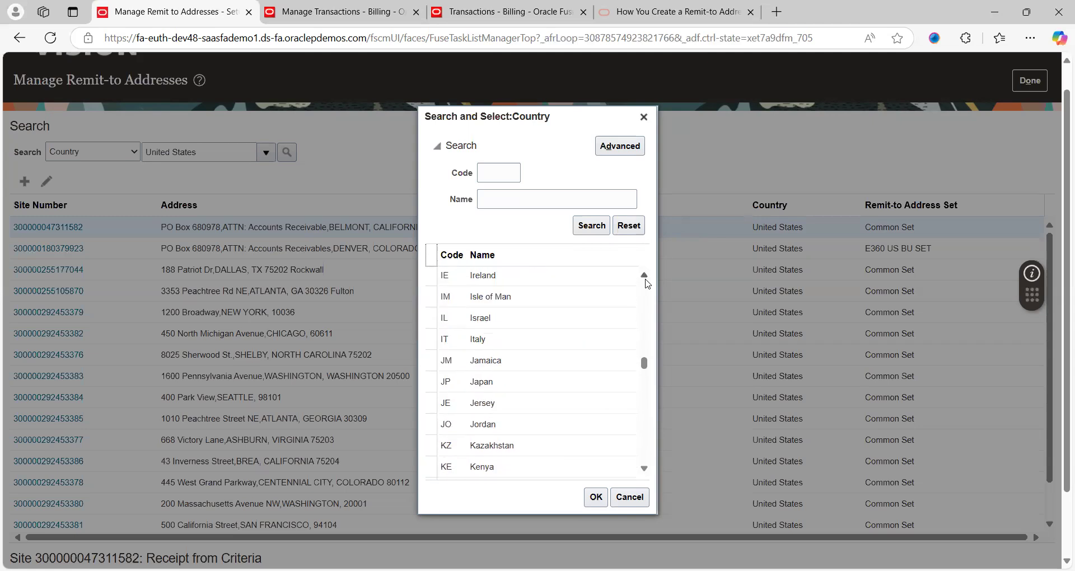
scroll(647, 283, up, 8)
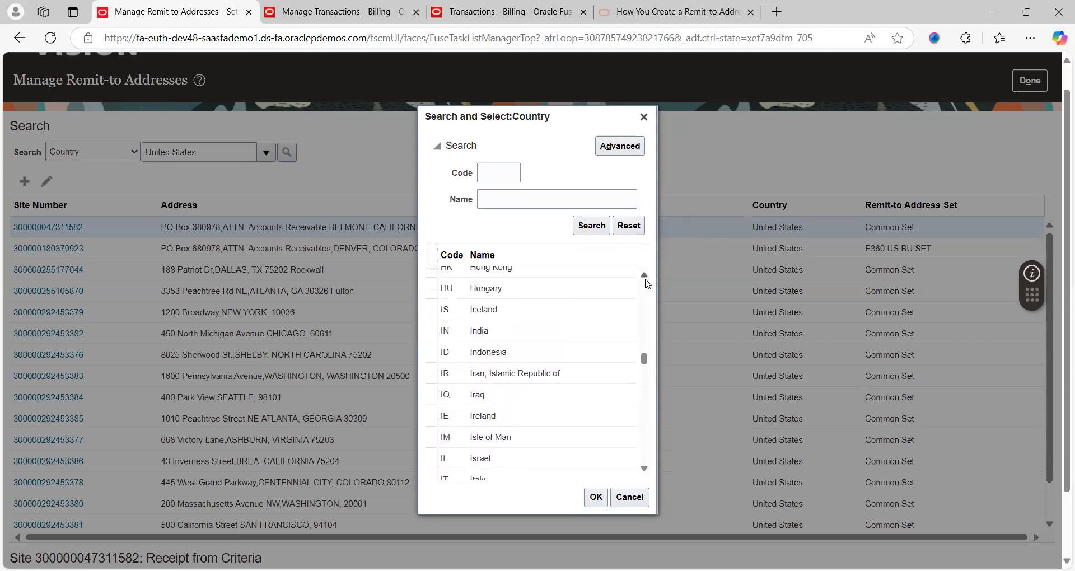
scroll(647, 283, up, 20)
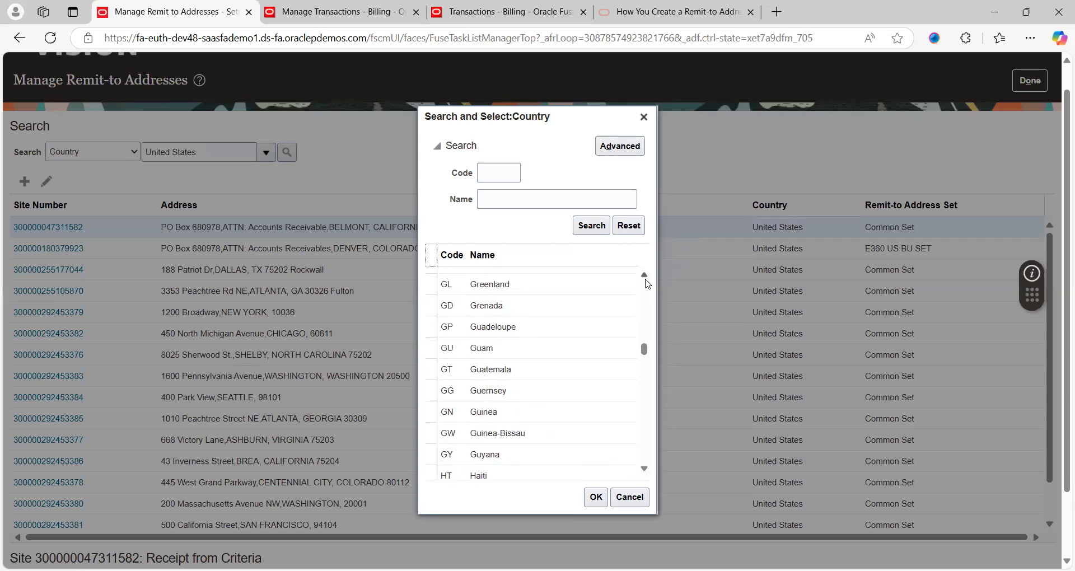
click(644, 468)
scroll(644, 469, down, 16)
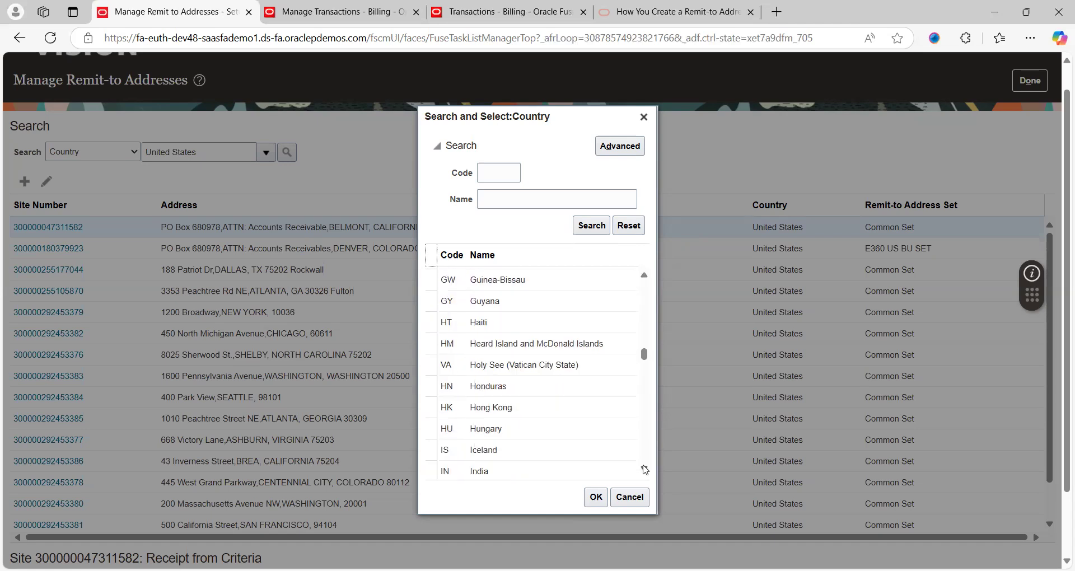
scroll(644, 469, down, 7)
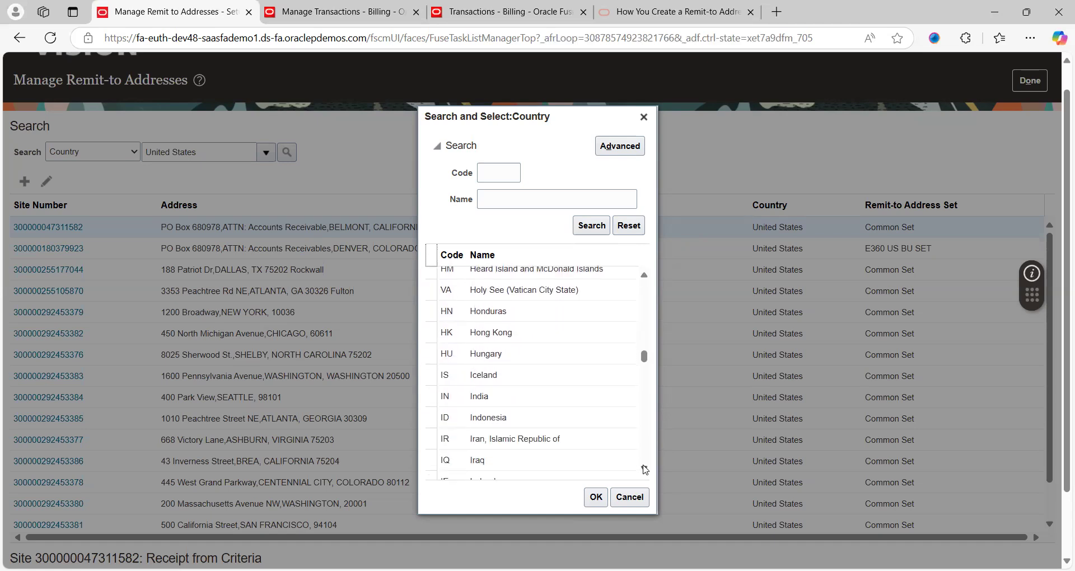
scroll(644, 469, down, 5)
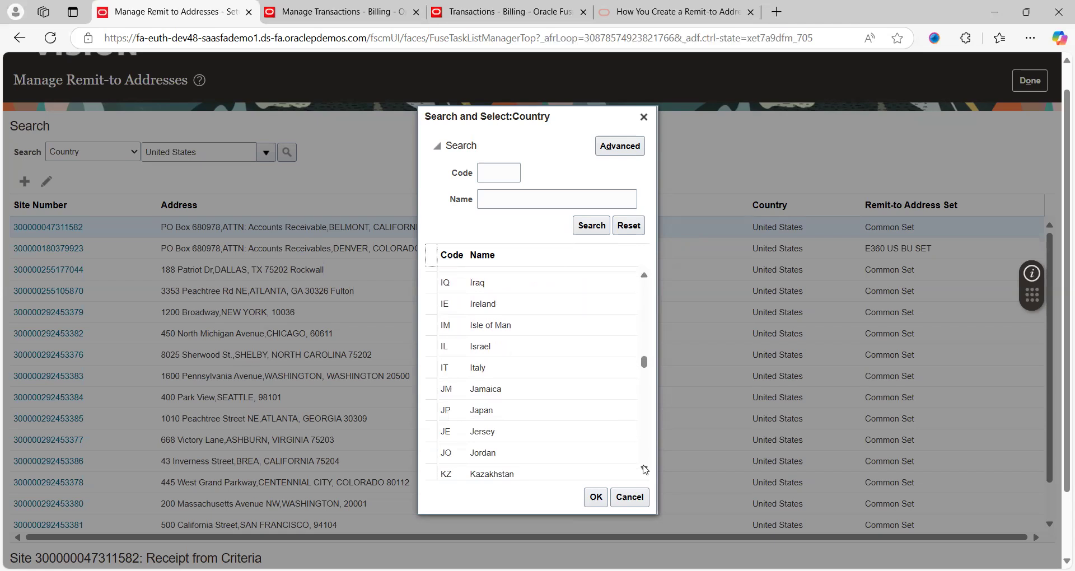
scroll(644, 469, down, 10)
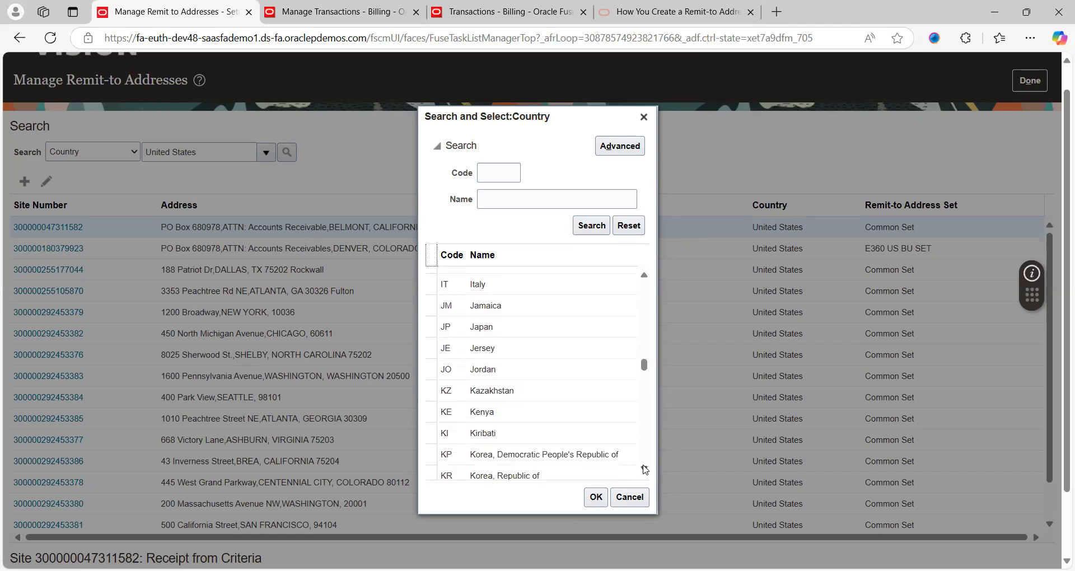
scroll(645, 469, down, 2)
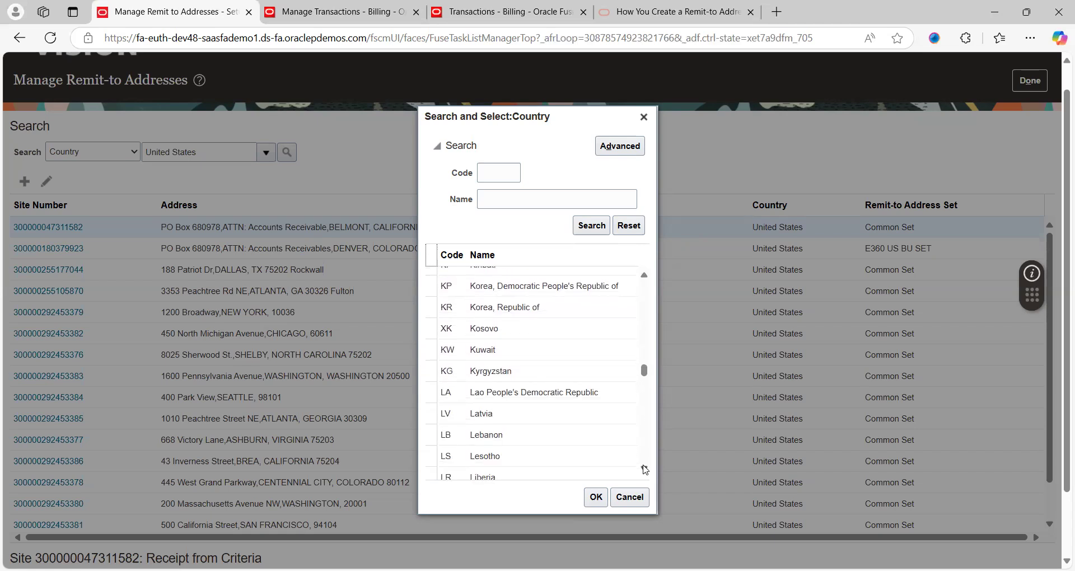
scroll(644, 469, down, 8)
scroll(645, 469, down, 13)
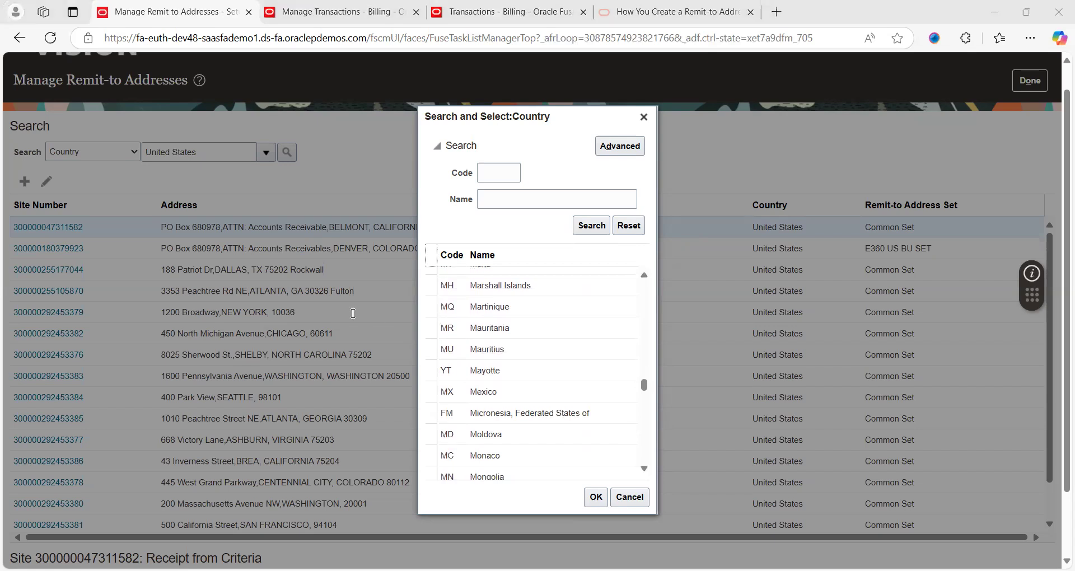
Step: Check the send-payment-to address on the invoice image, and search the country lookup for names matching United%
key(alt+Tab)
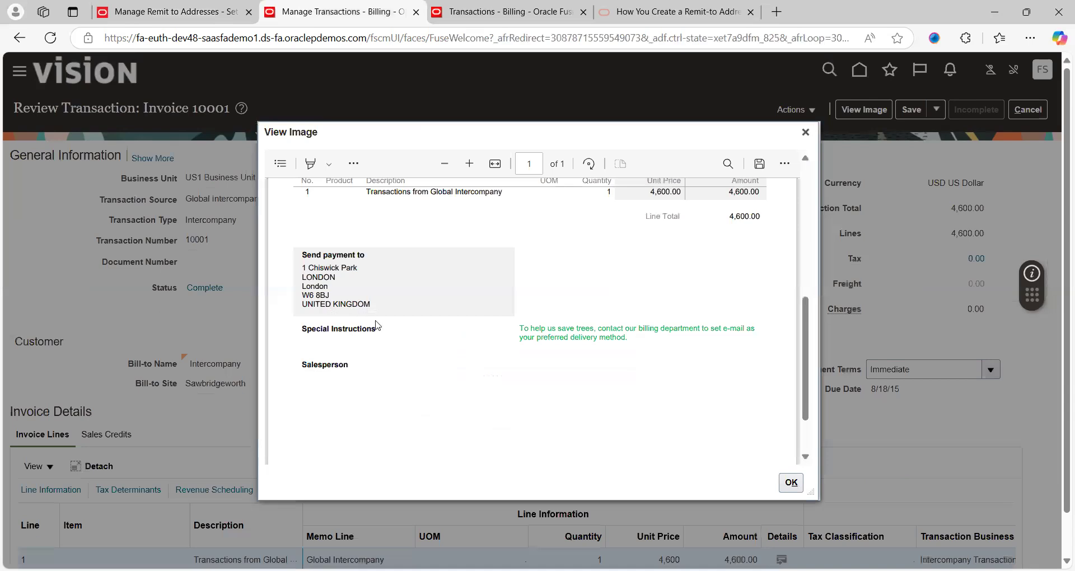
key(alt+Tab)
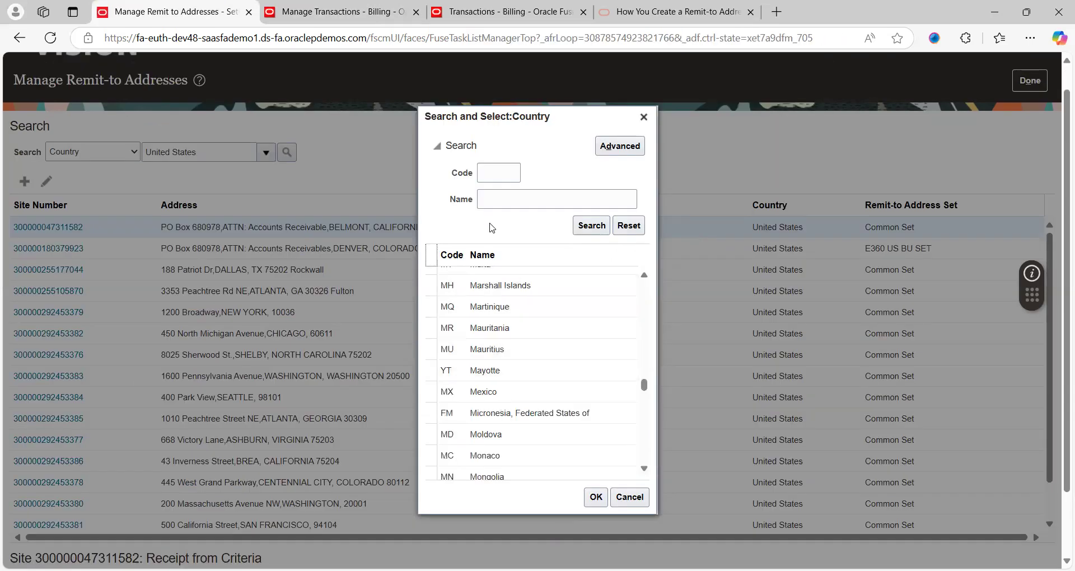
click(505, 198)
text(United)
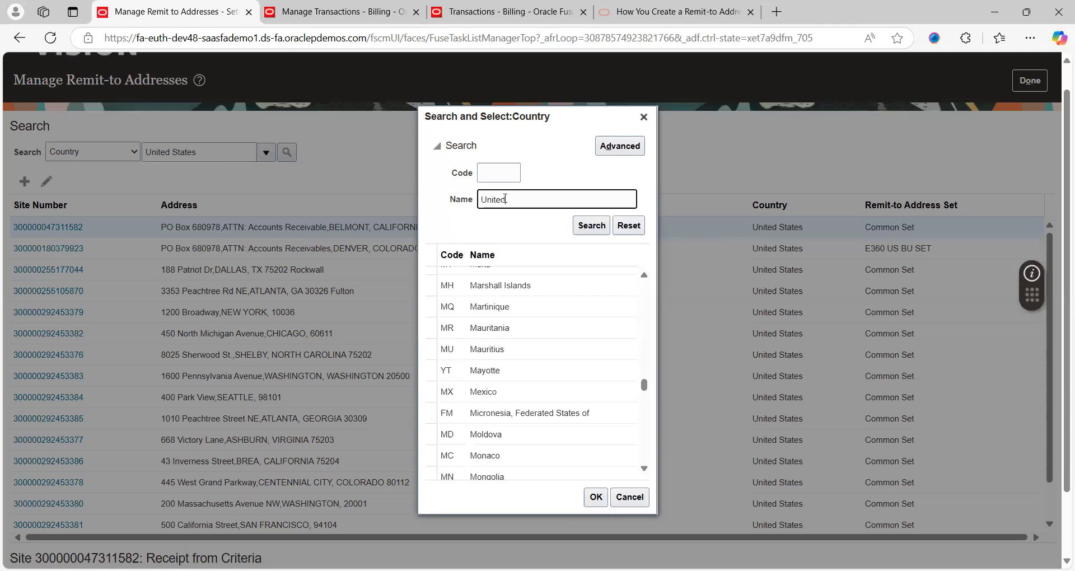
text(%)
click(581, 227)
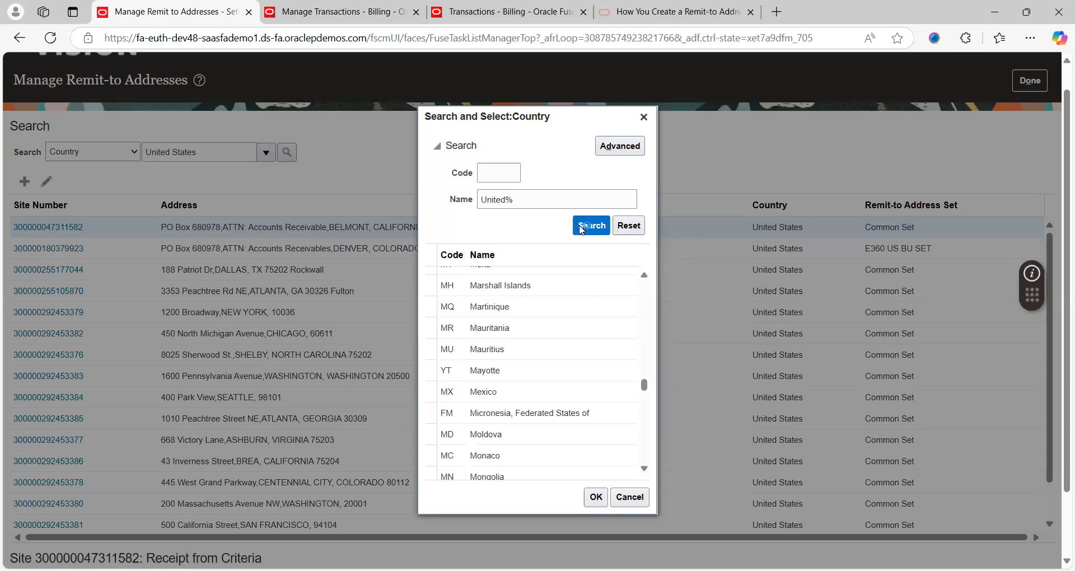
Step: Switch the country lookup to advanced search and find countries whose name starts with Unit
click(535, 292)
click(620, 246)
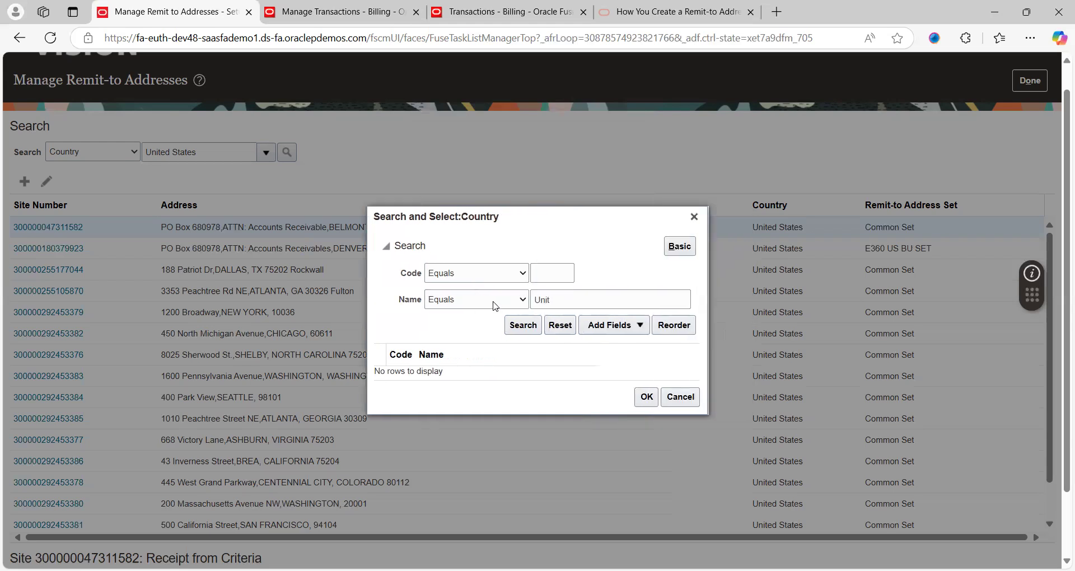
click(560, 301)
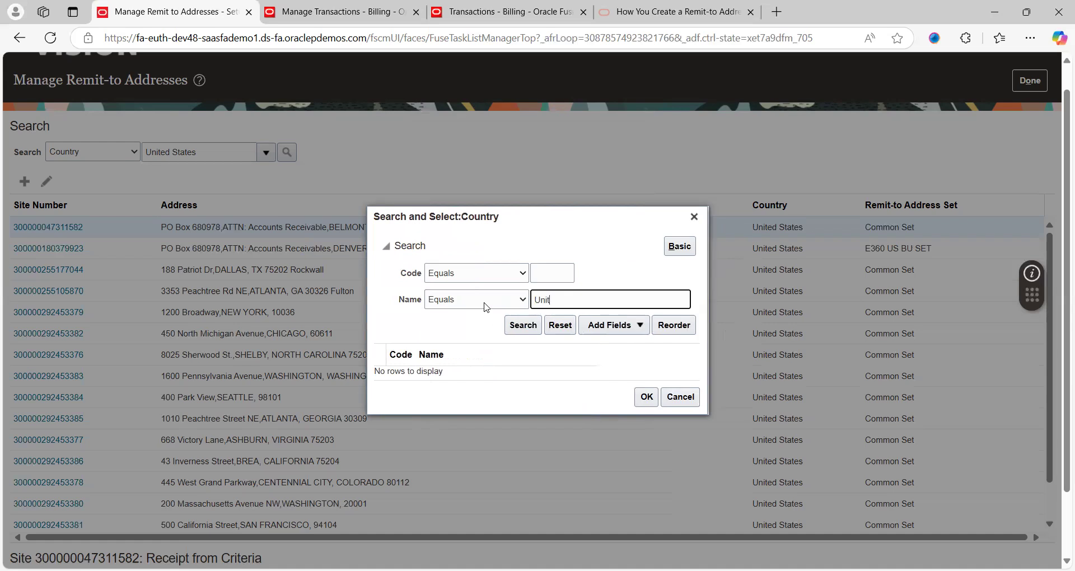
click(529, 327)
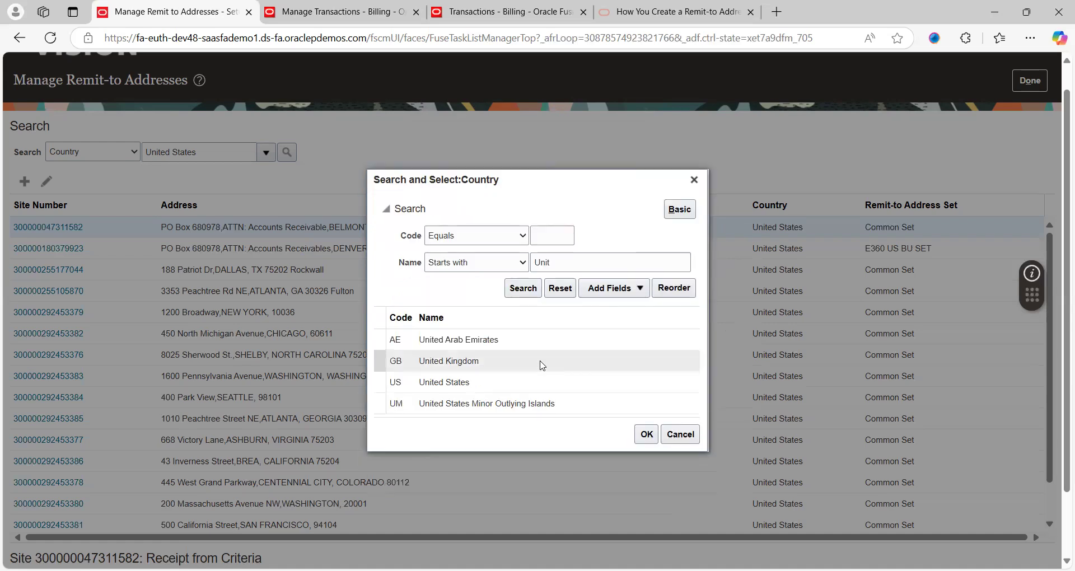
Step: Select United Kingdom in the country lookup and search for the remit-to addresses in that country
click(480, 363)
click(643, 433)
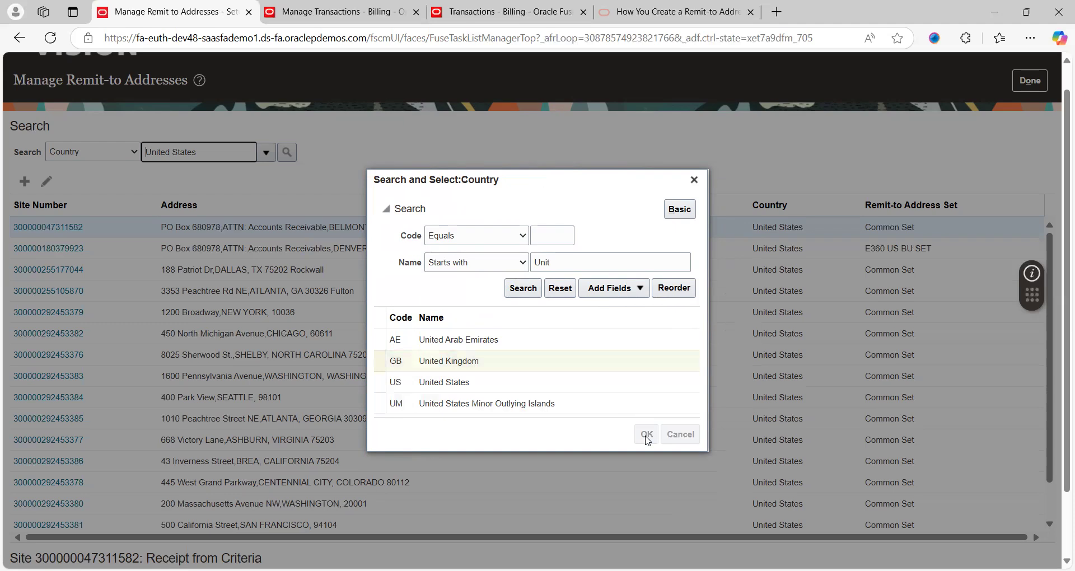
click(287, 152)
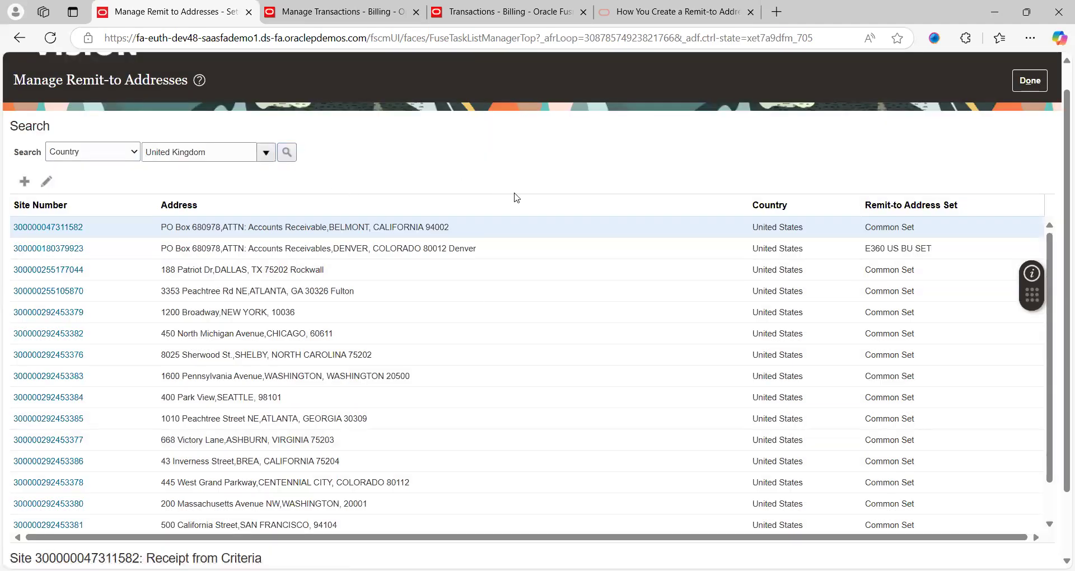
click(287, 156)
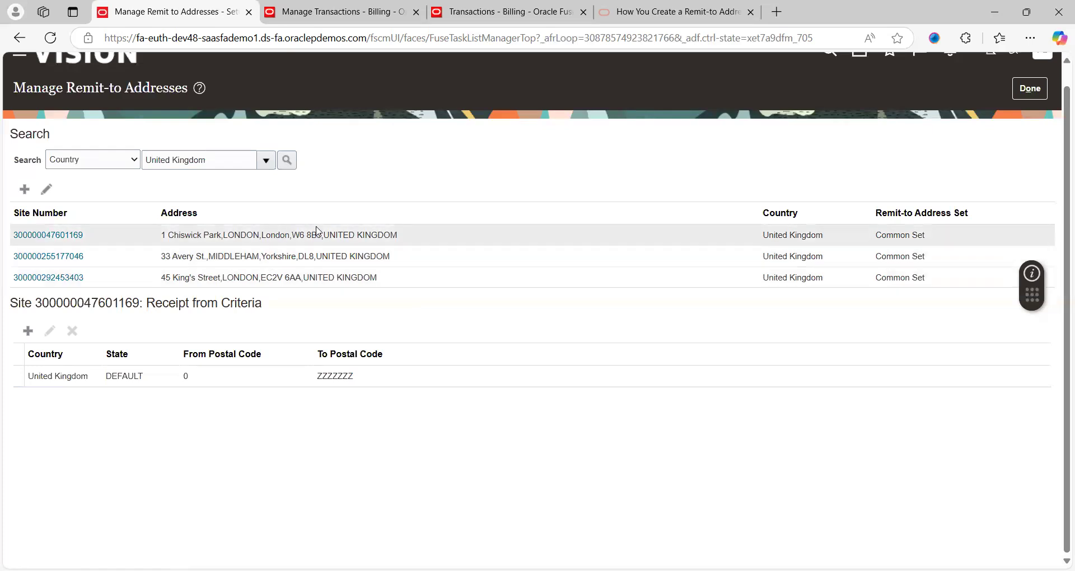
Step: Check the receipt-from criteria of the second and third United Kingdom remit-to addresses, and reselect the first address
click(301, 256)
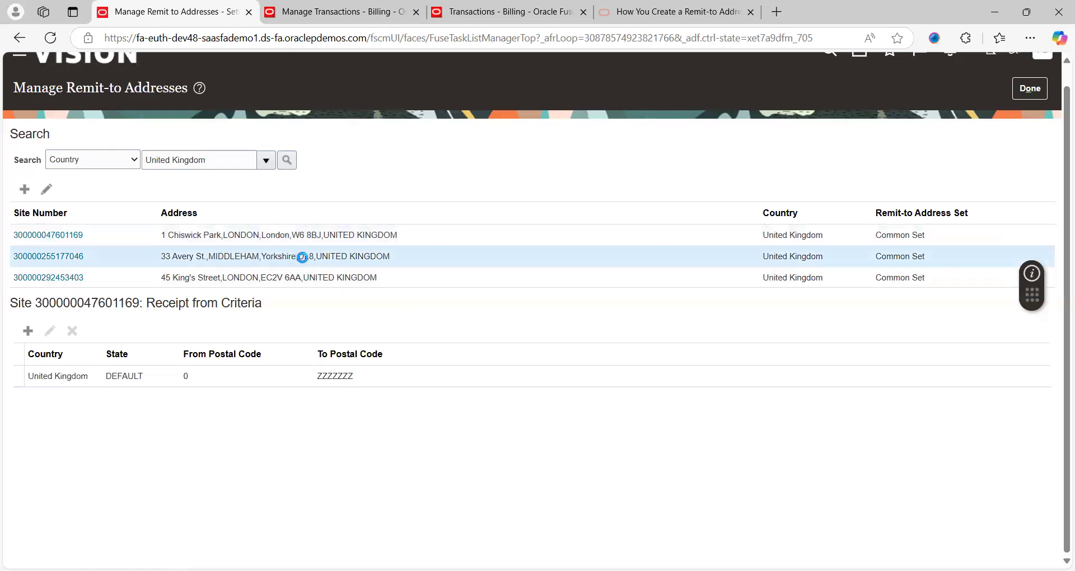
click(313, 277)
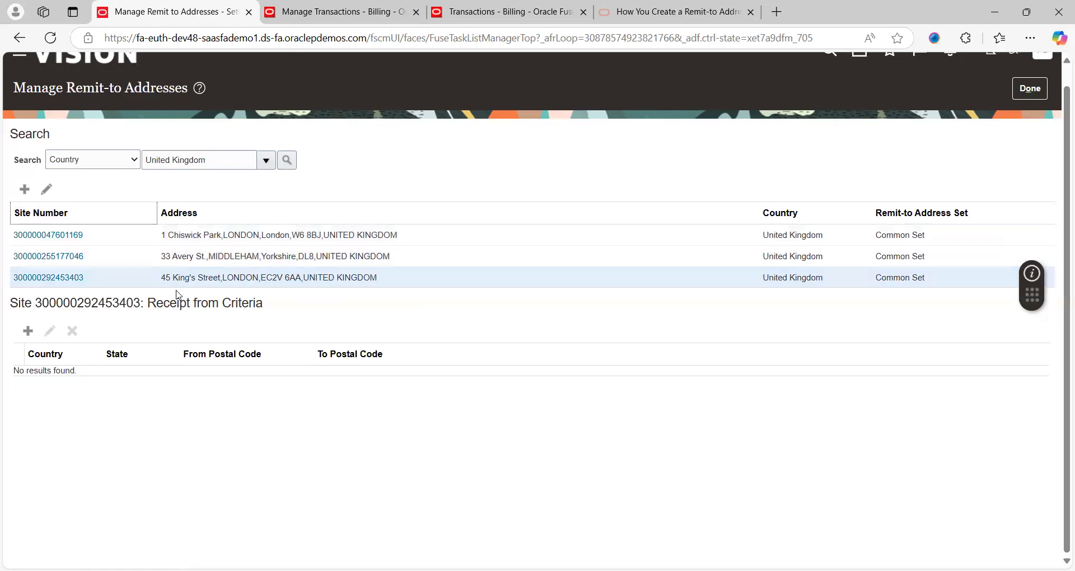
click(219, 239)
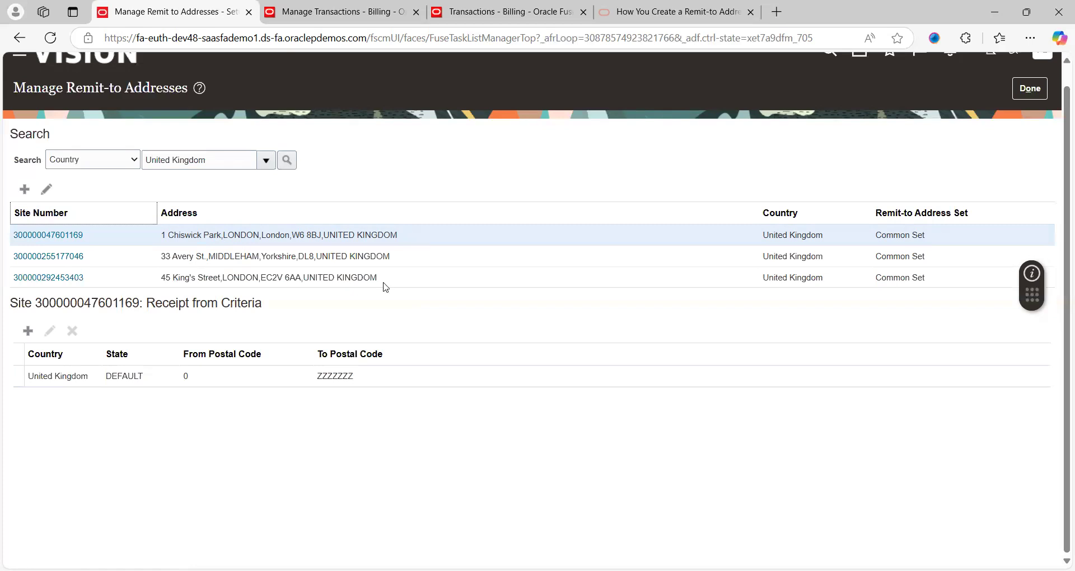
Step: Compare the header and send-payment-to addresses on the invoice image with the first United Kingdom remit-to address
key(ctrl+Tab)
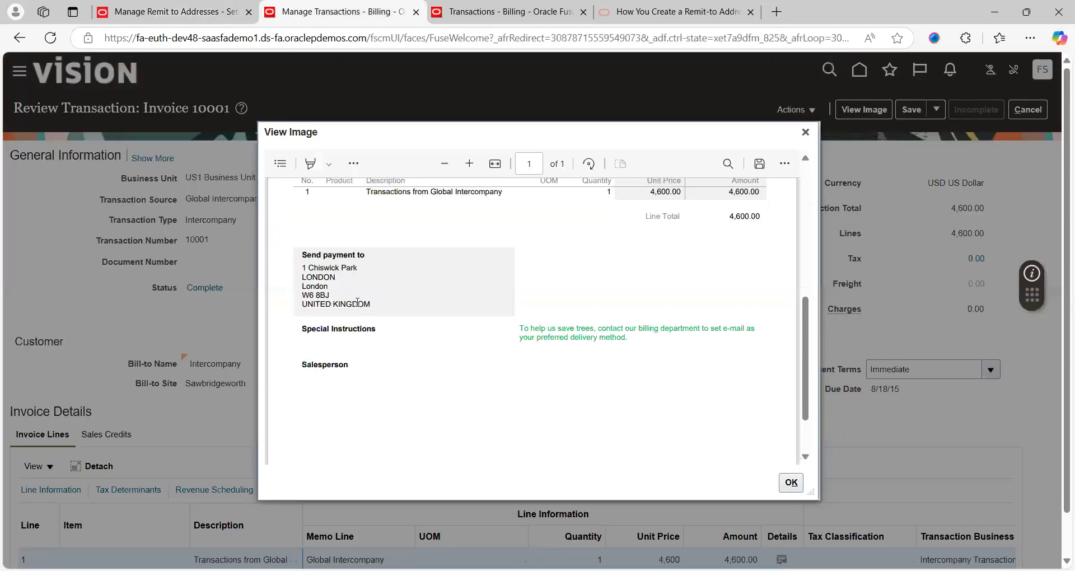
key(ctrl+shift+Tab)
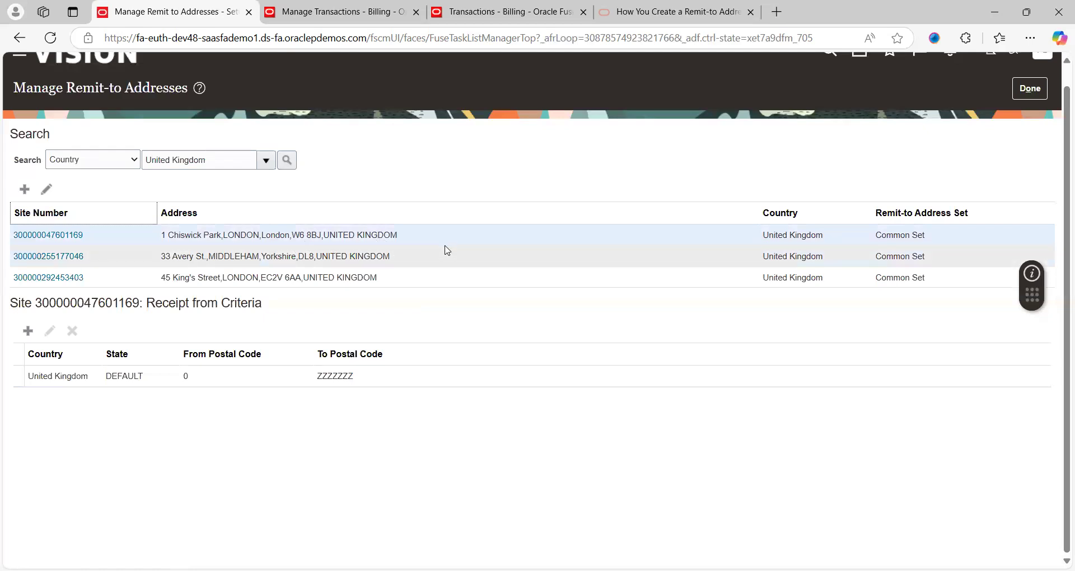
key(ctrl+Tab)
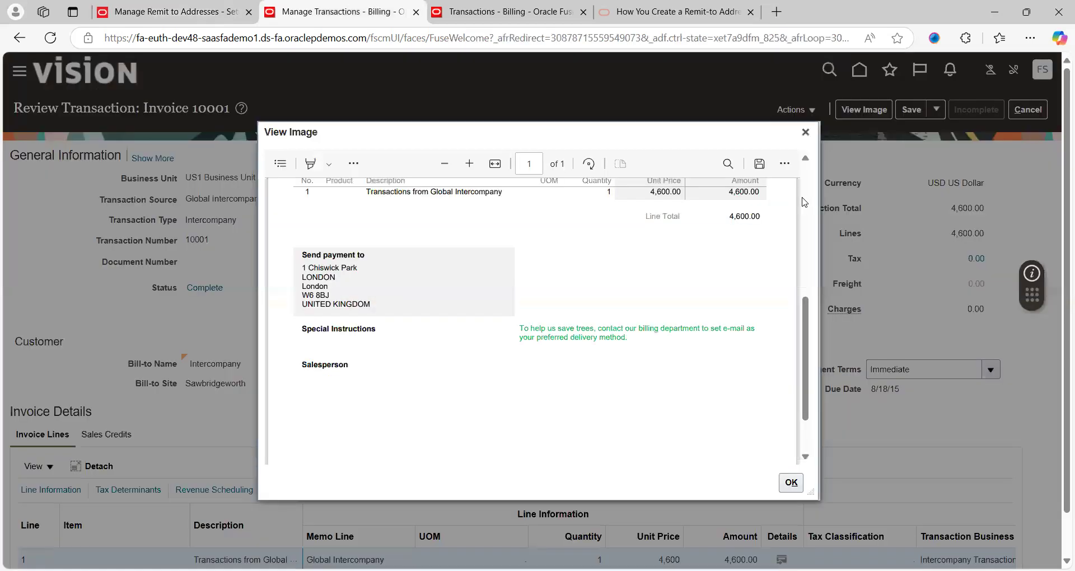
scroll(811, 180, up, 5)
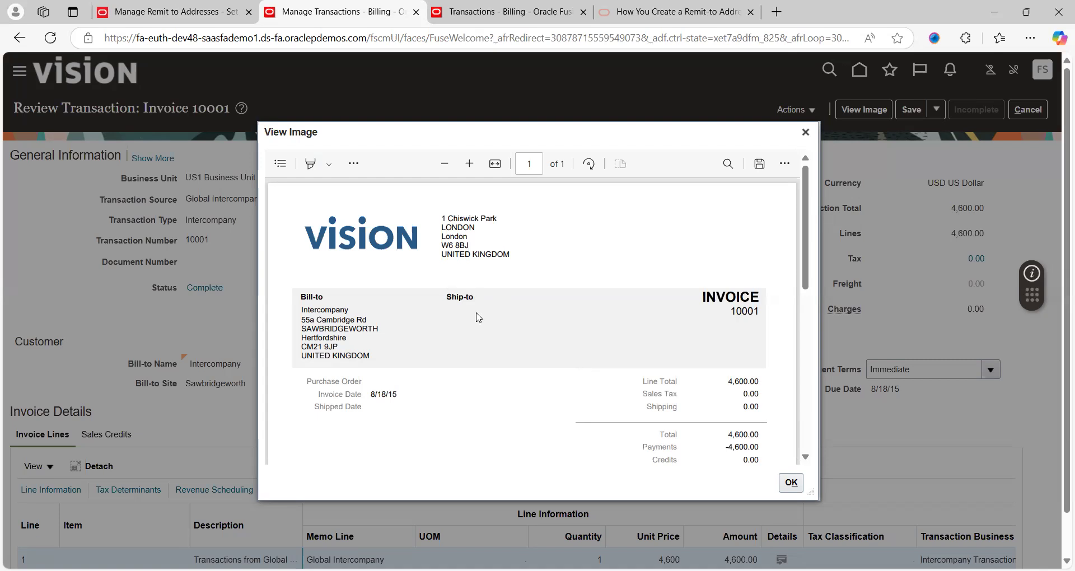
click(806, 457)
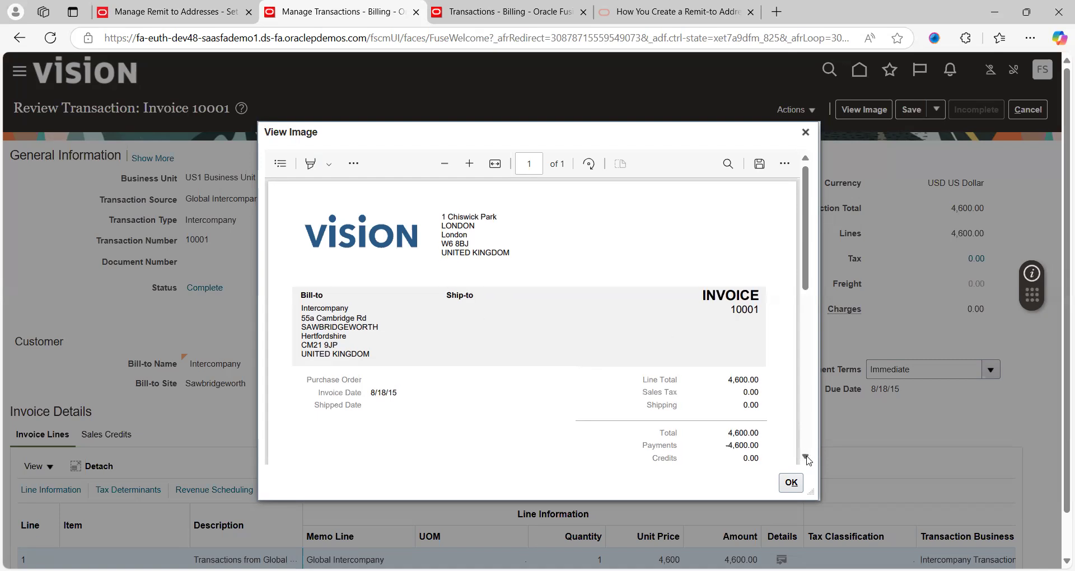
click(806, 457)
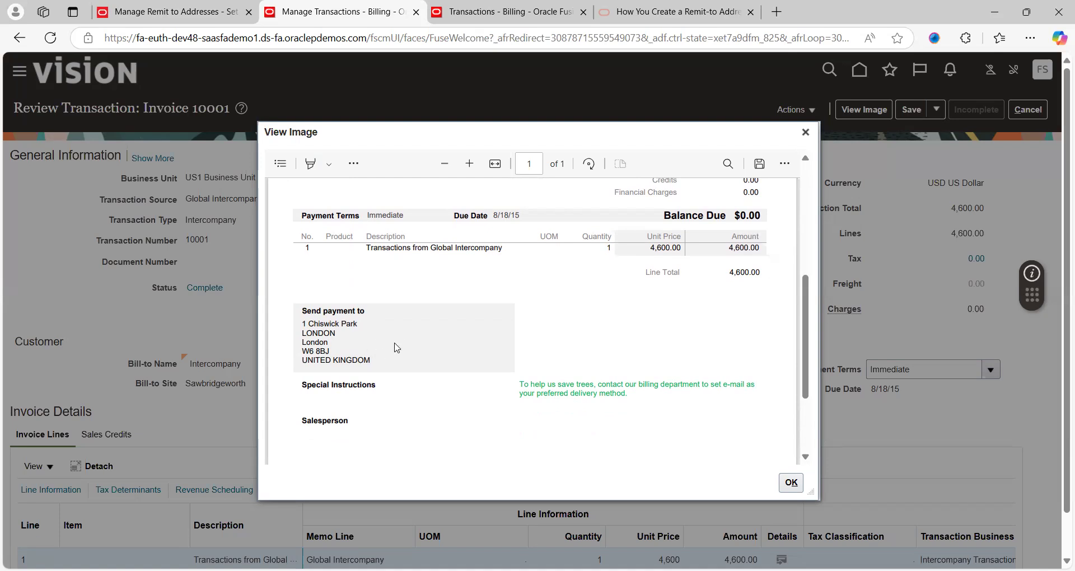
key(ctrl+shift+Tab)
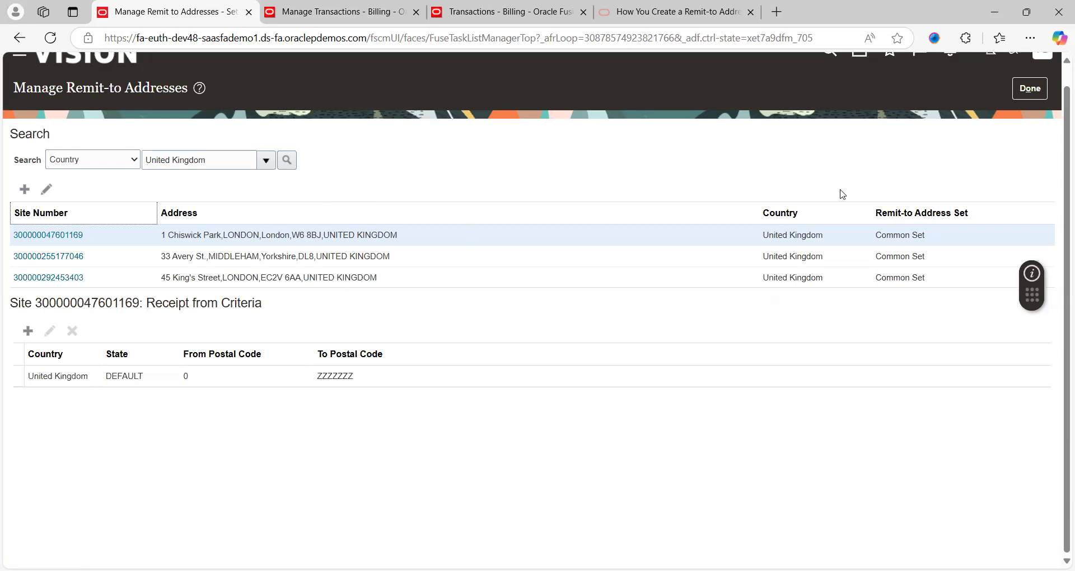
scroll(1056, 75, up, 1)
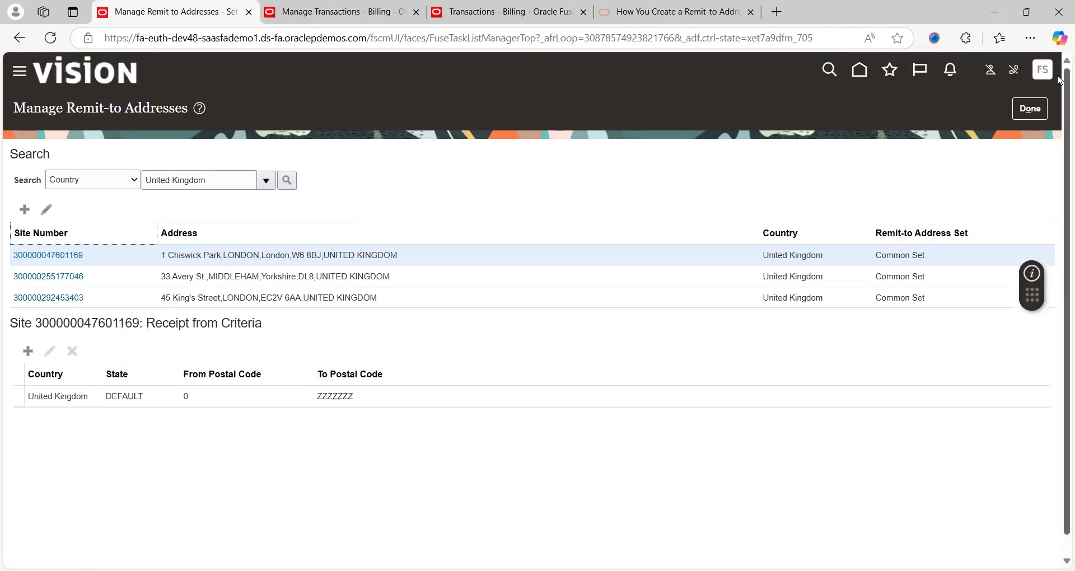